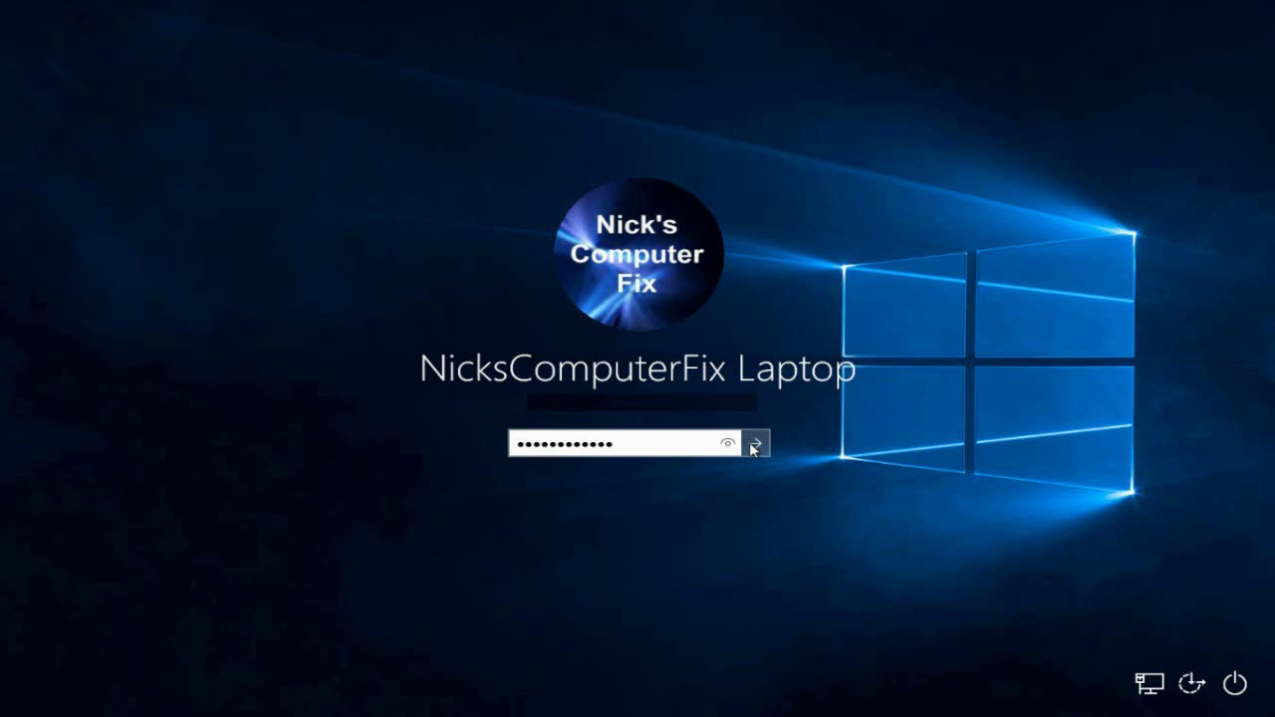
Sign in with the account password already filled in, and briefly show and dismiss the Start menu.
click(754, 445)
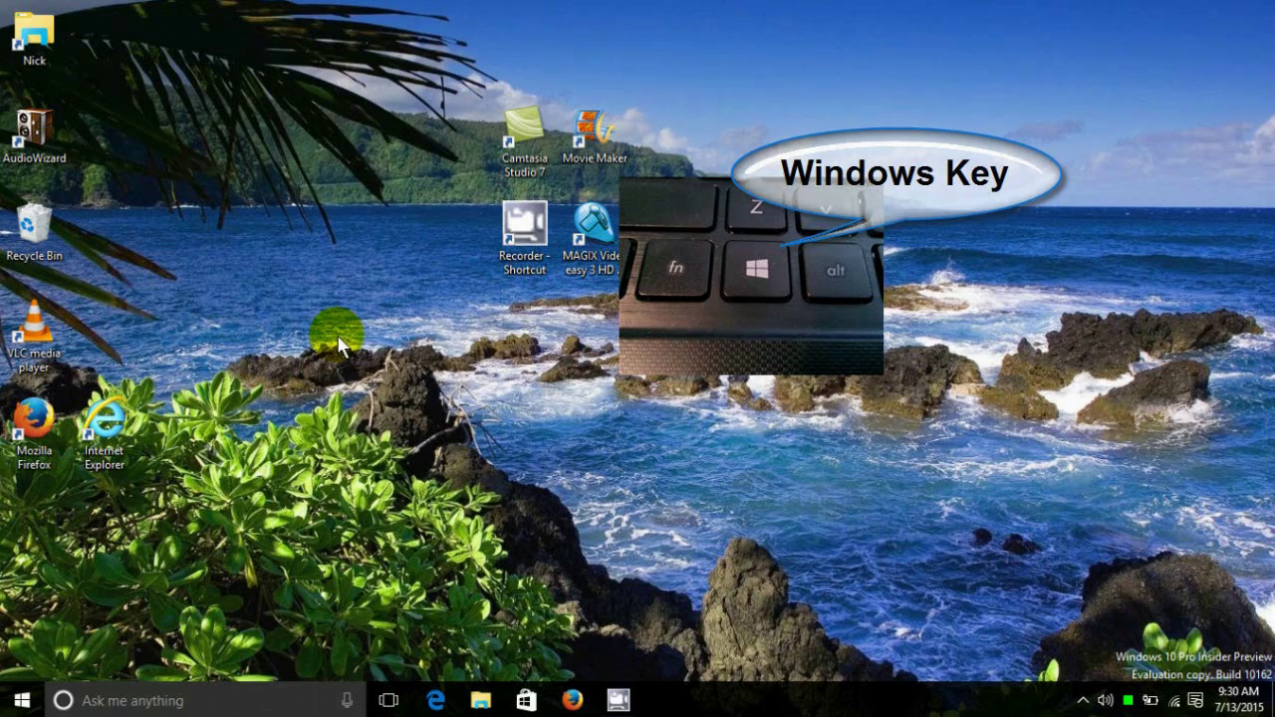
key(super)
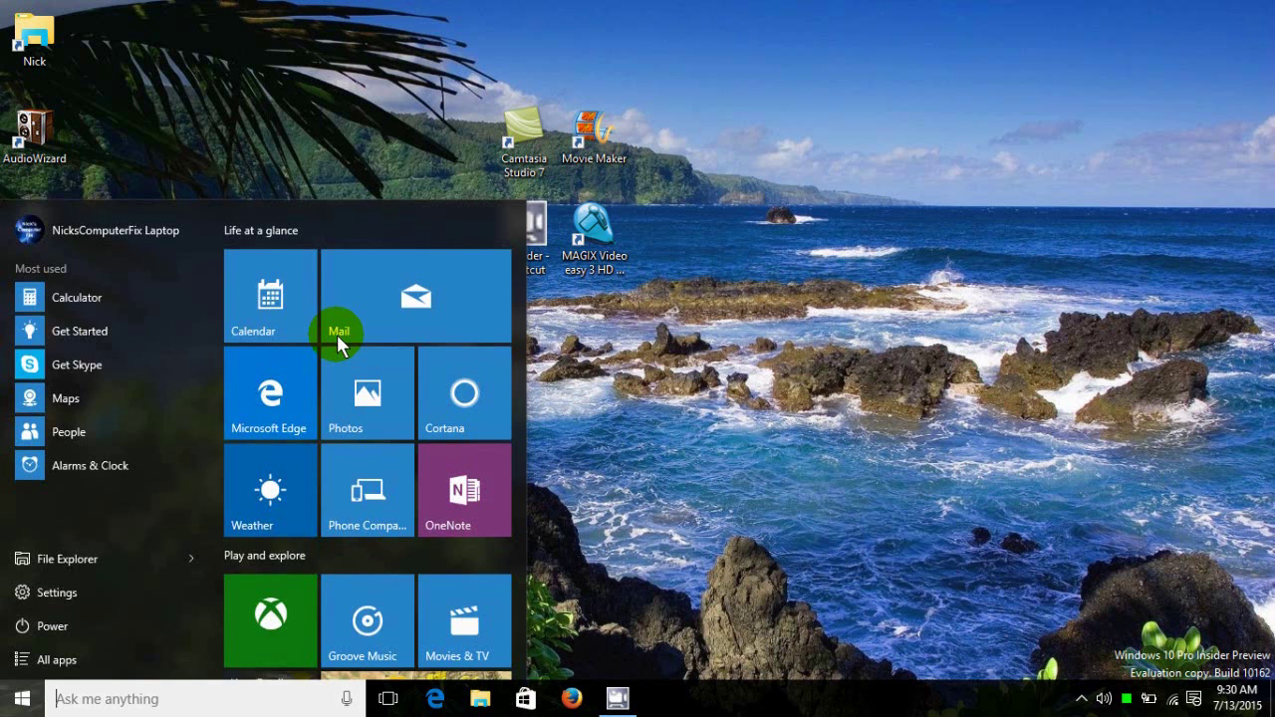
key(super)
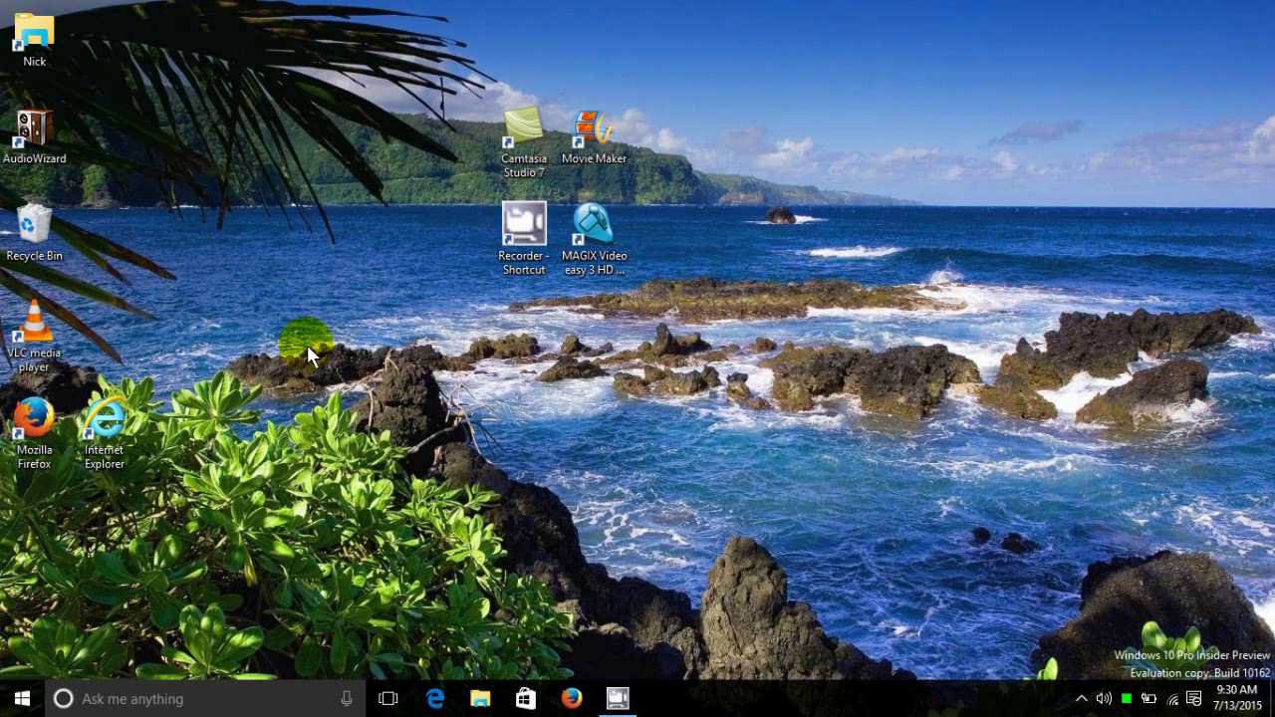
Examine the Start menu's alphabetical list of all apps down to X, and return to the main Start view.
click(20, 699)
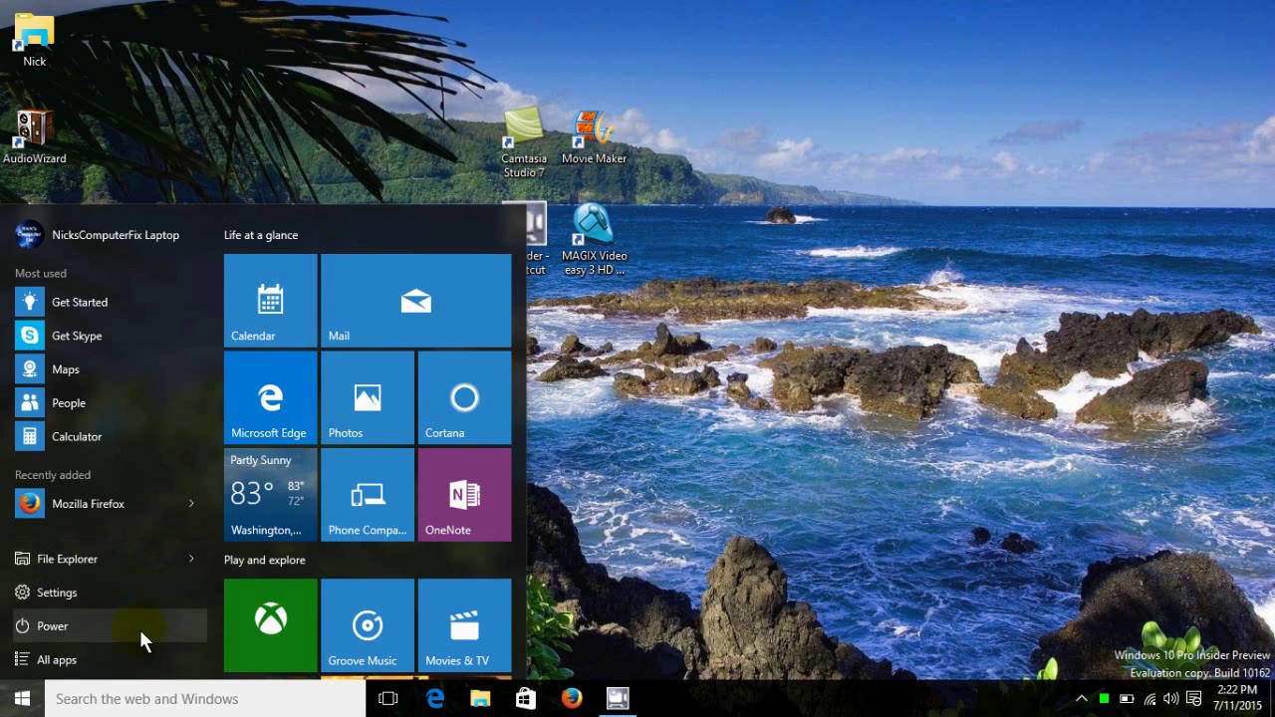
click(135, 662)
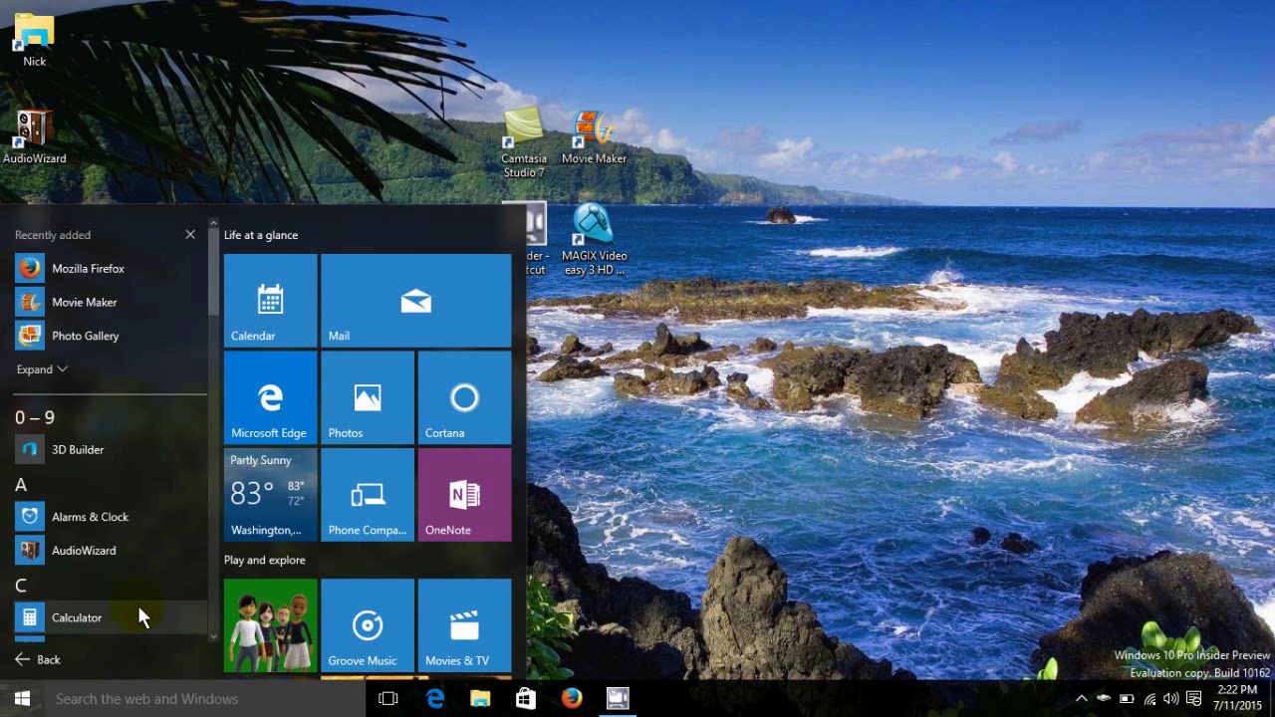
scroll(144, 532, down, 1)
scroll(145, 537, down, 2)
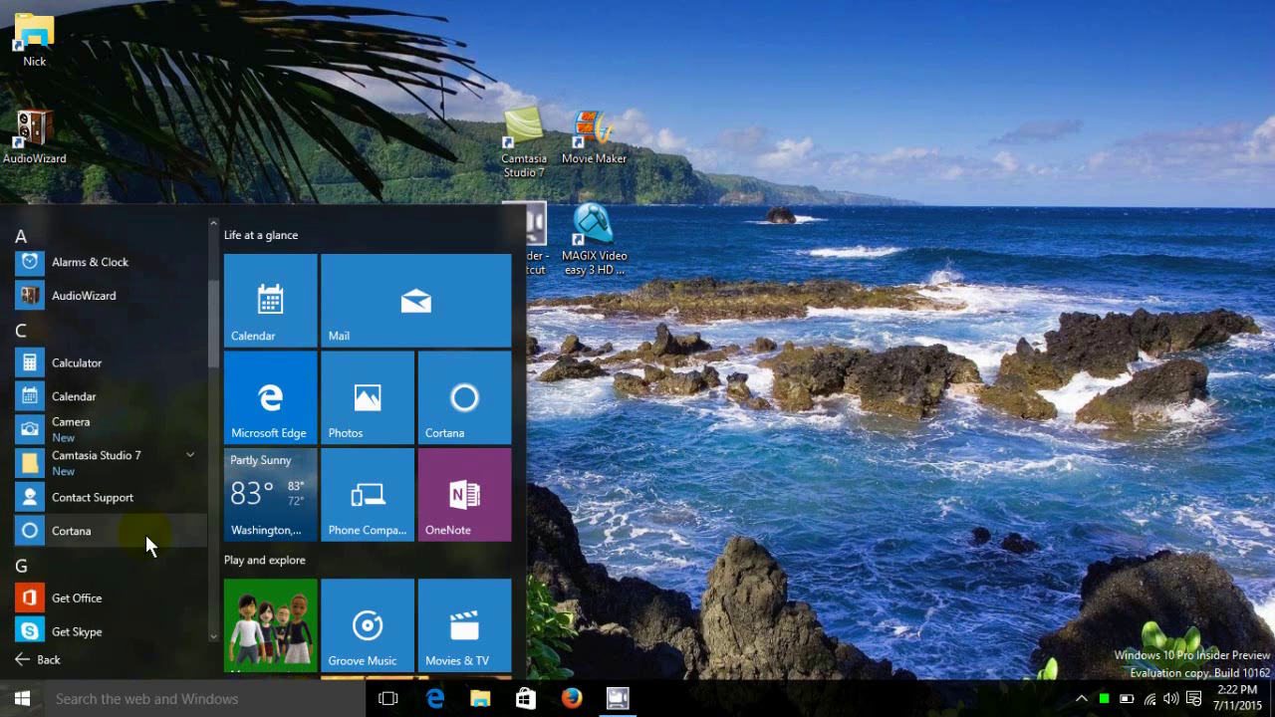
scroll(145, 538, down, 3)
scroll(145, 543, down, 5)
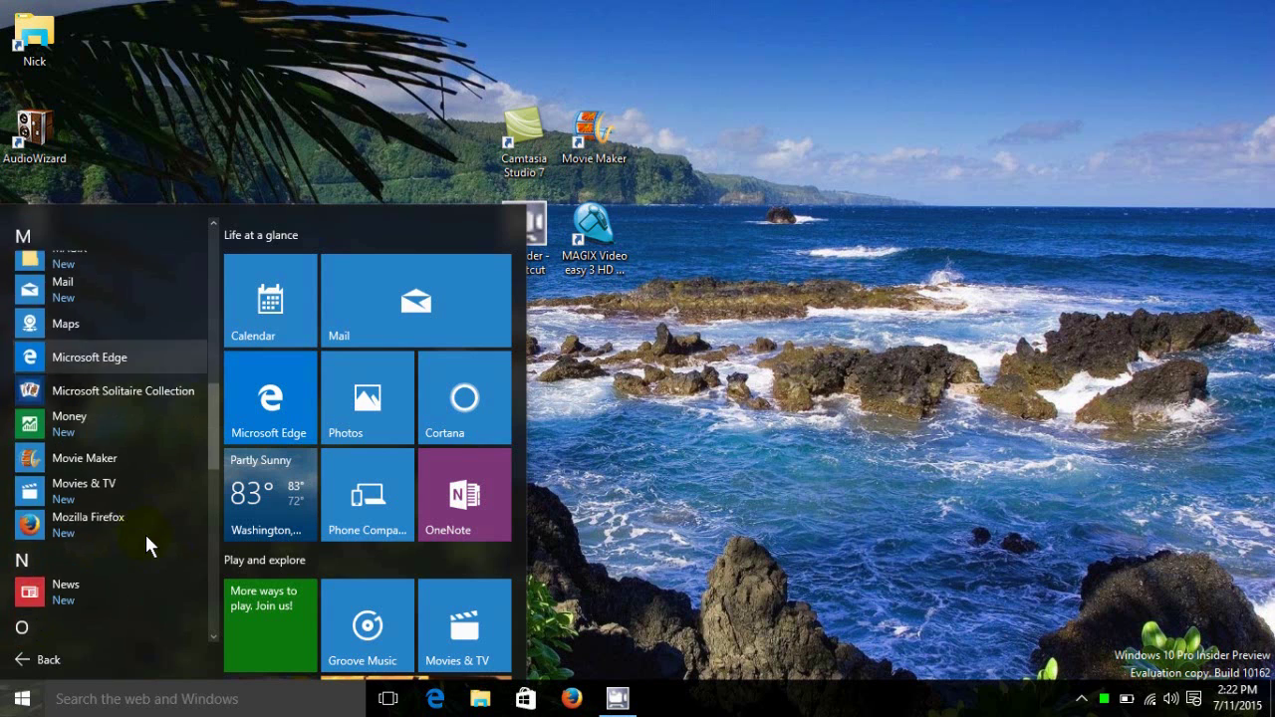
scroll(144, 538, down, 8)
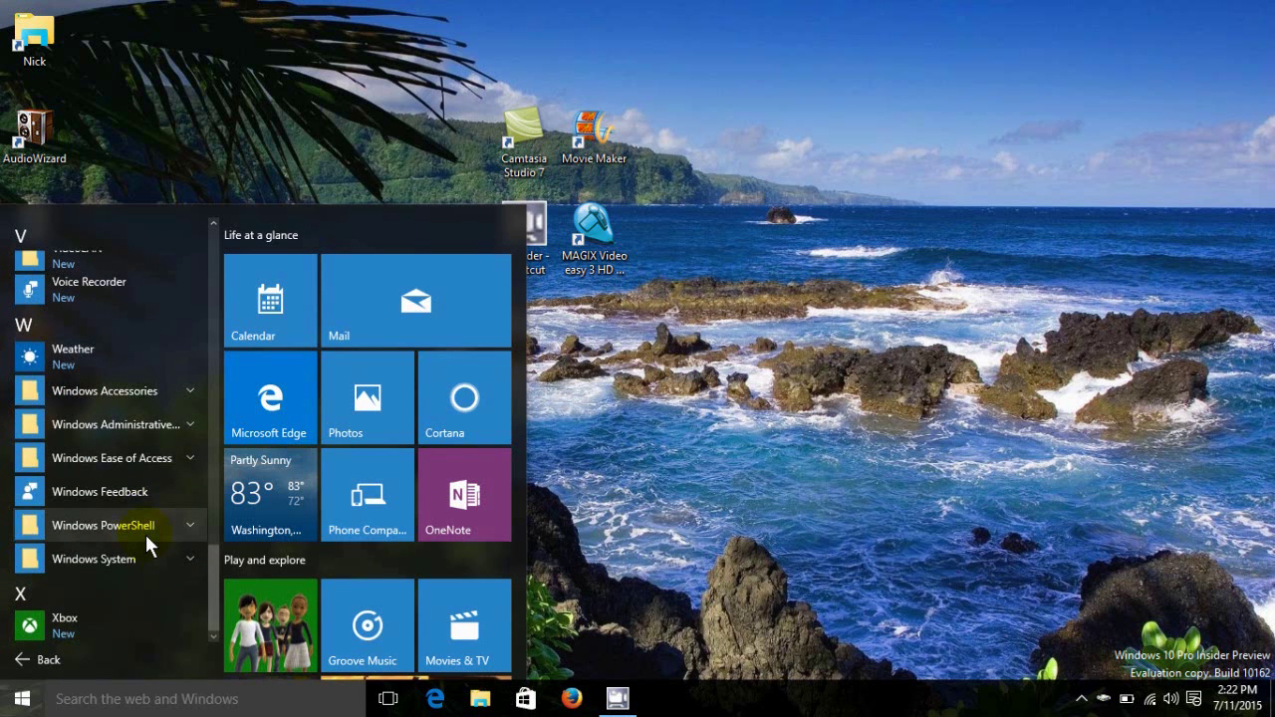
scroll(144, 532, up, 8)
drag(211, 498, 230, 213)
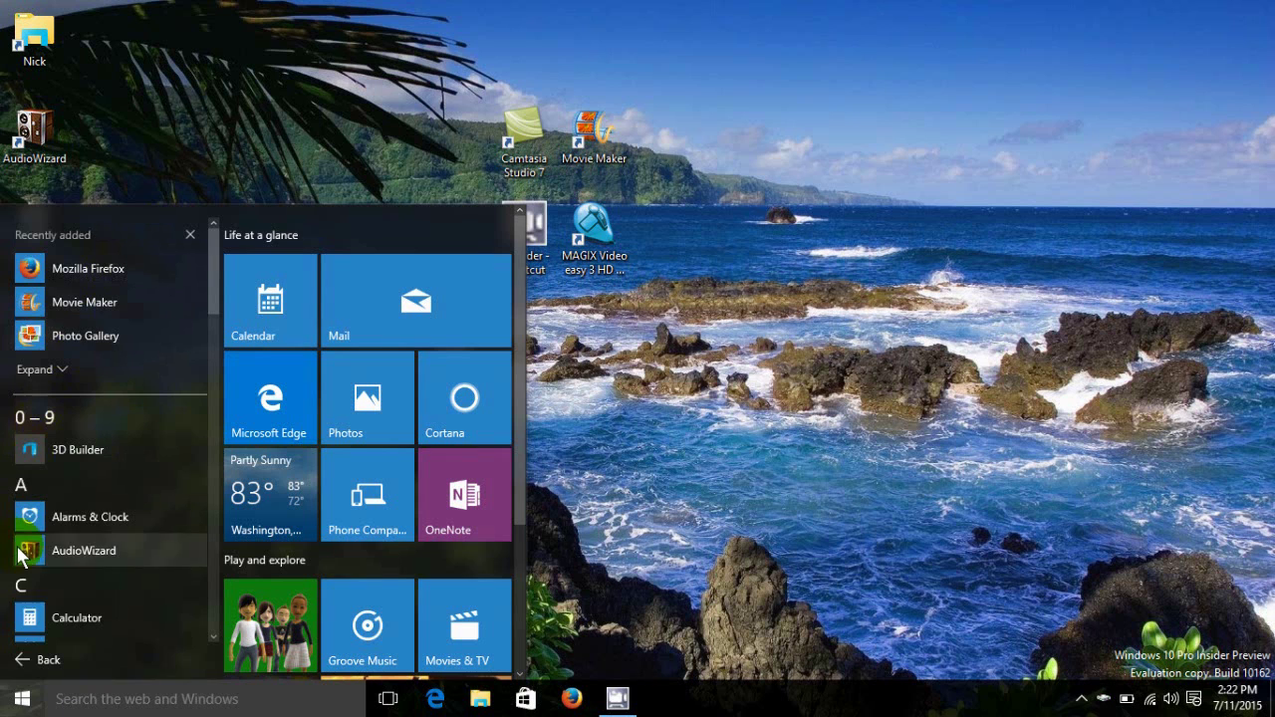
click(47, 674)
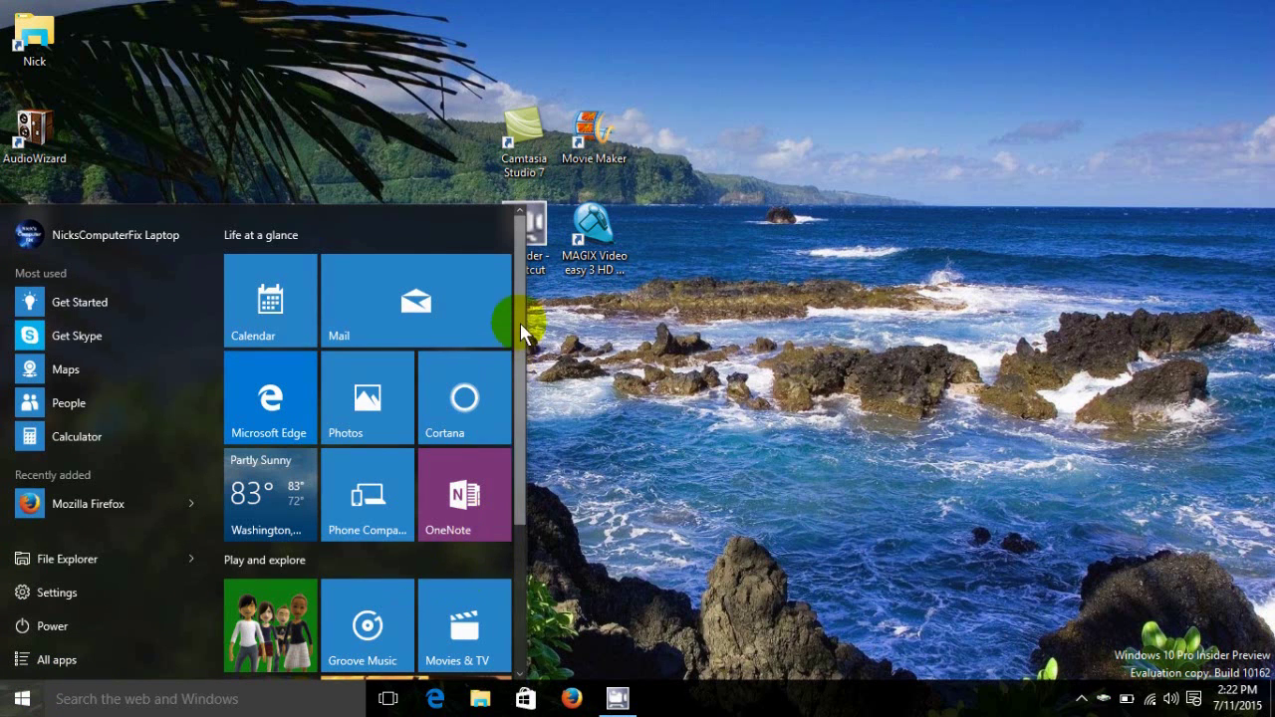
Look through the Start tiles, widen the Start menu to show both tile groups side by side, and narrow it back to one.
drag(520, 318, 521, 471)
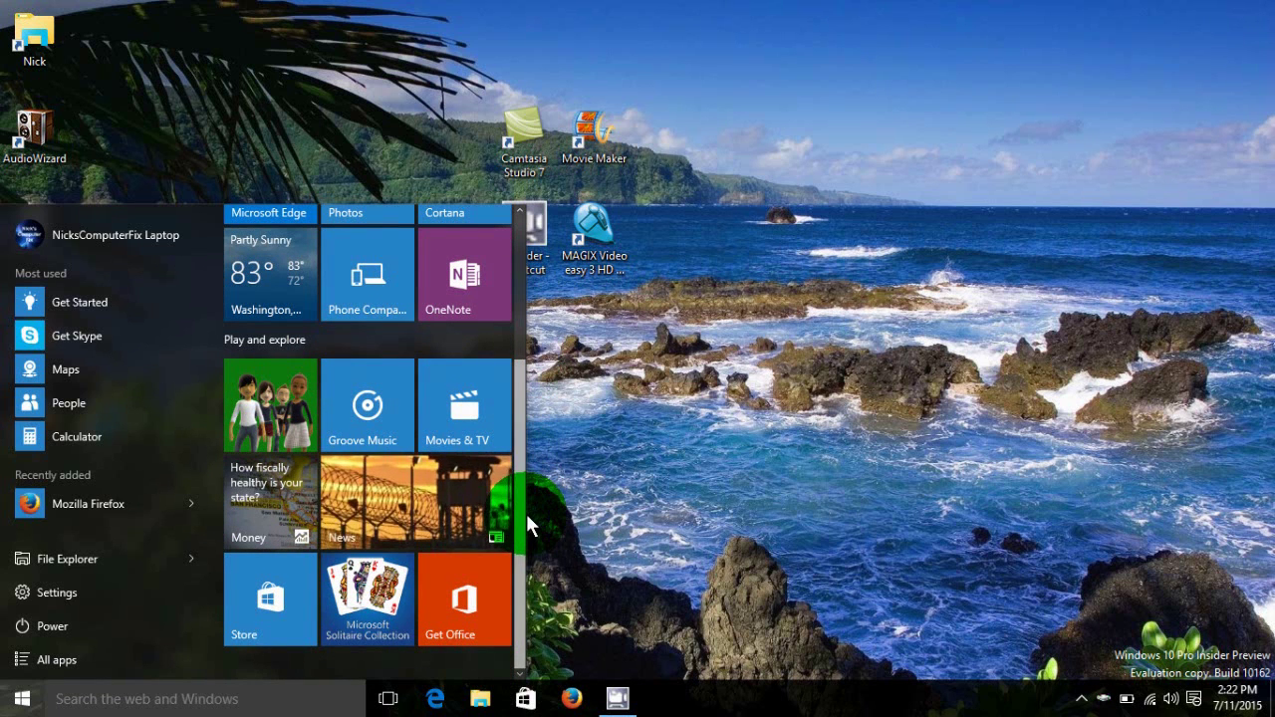
drag(529, 499, 861, 311)
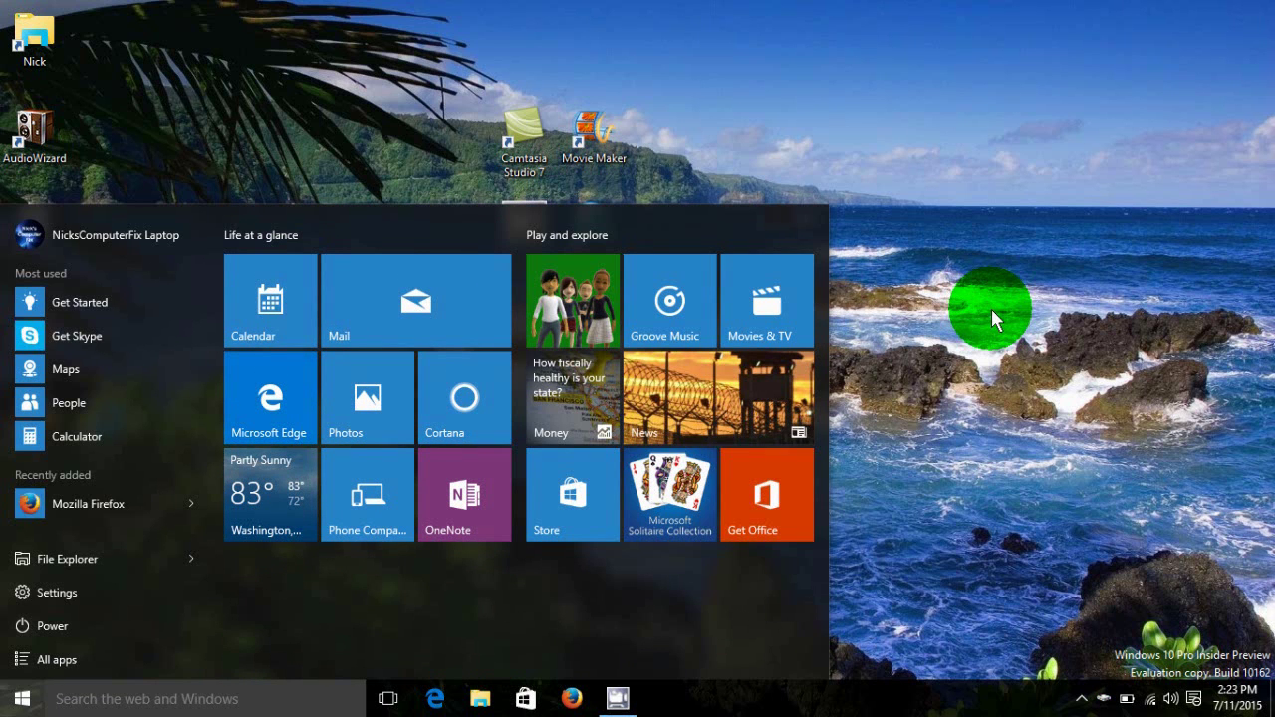
drag(991, 308, 495, 364)
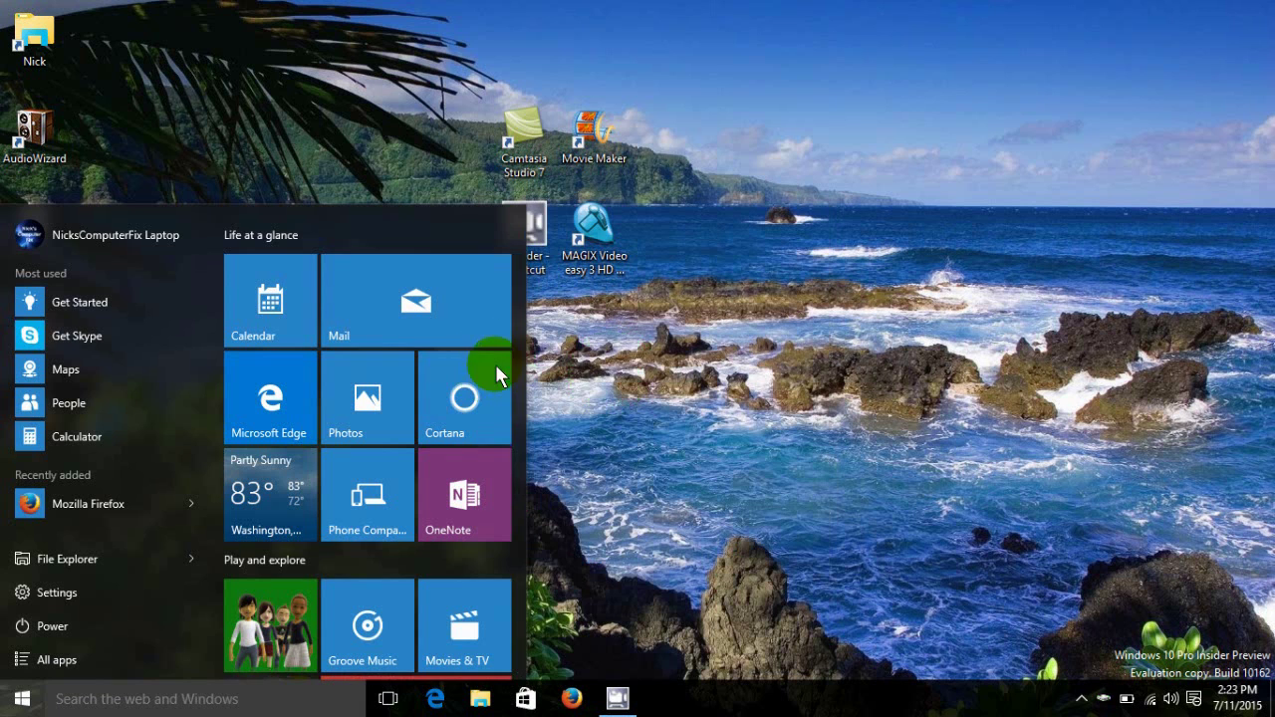
drag(500, 202, 531, 204)
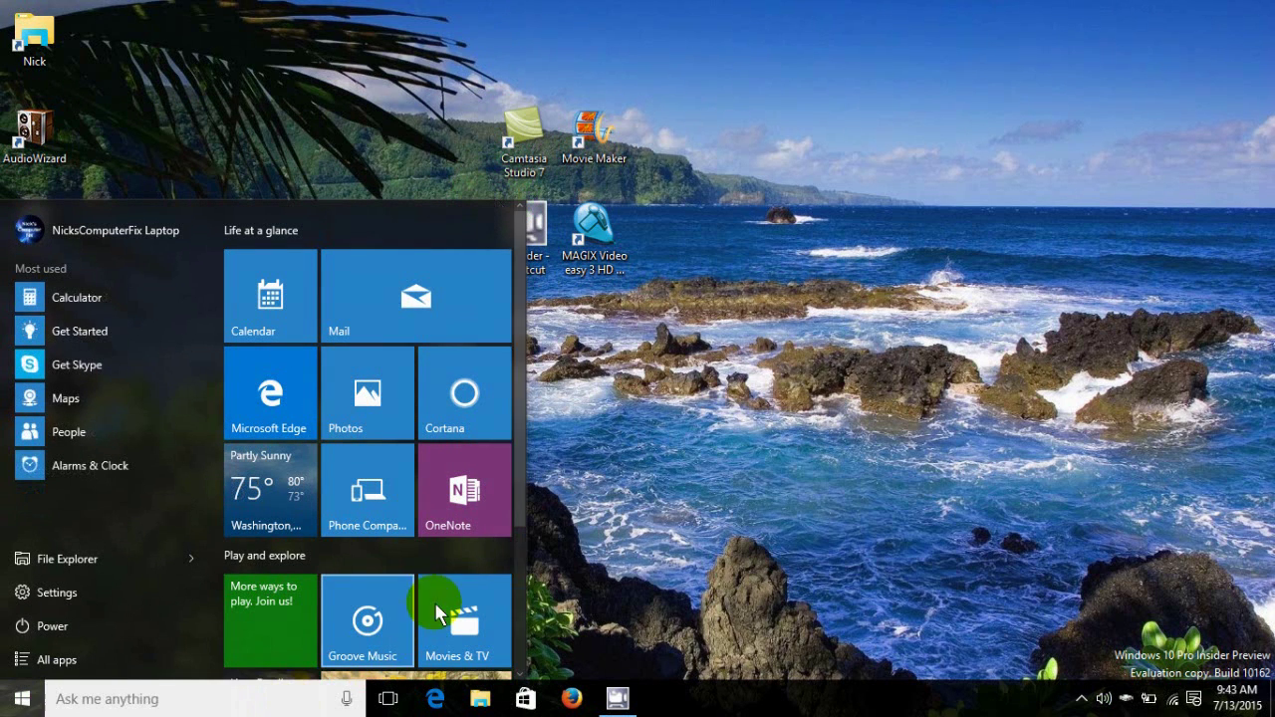
Resize the Photos tile in the Start menu to Wide.
click(481, 392)
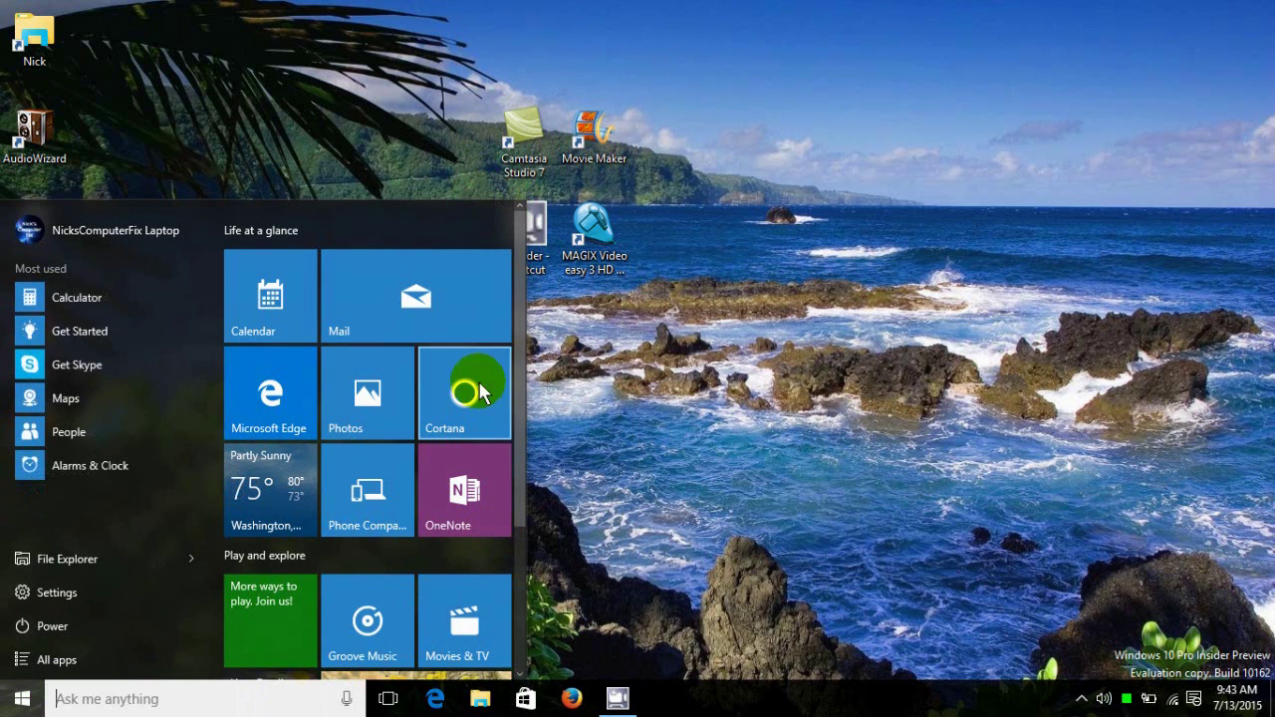
right_click(378, 393)
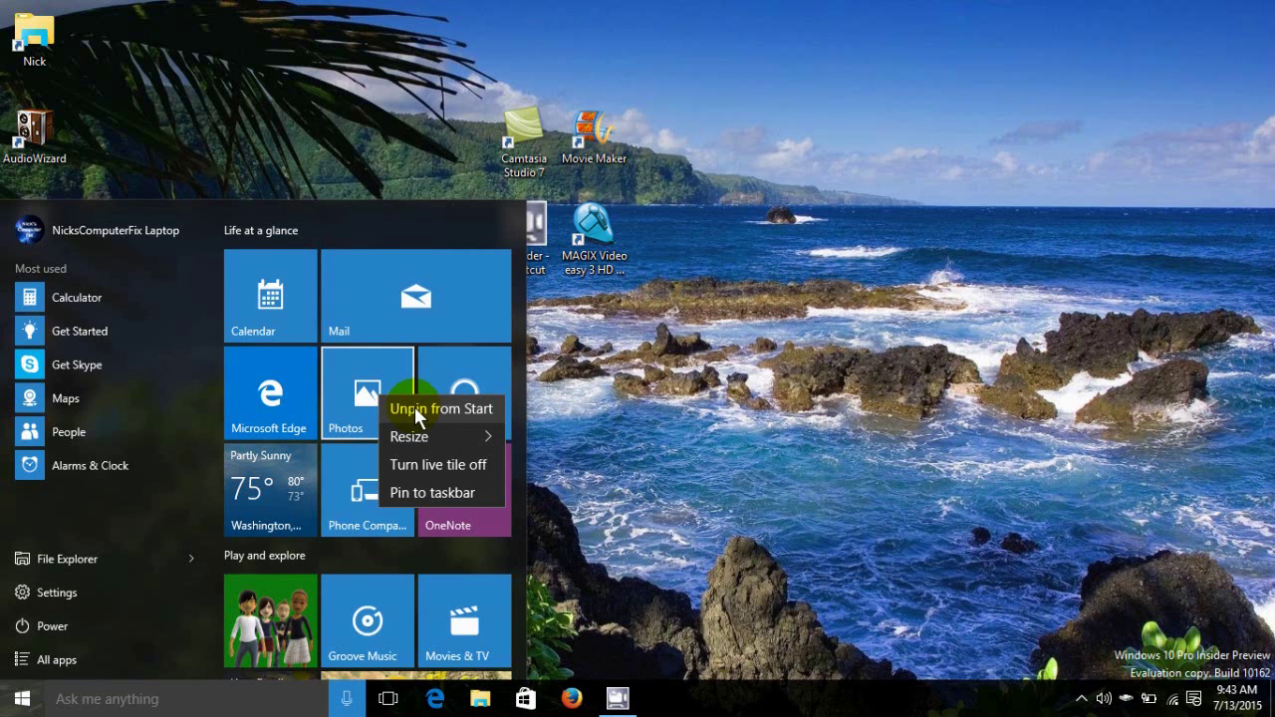
mouse_move(417, 435)
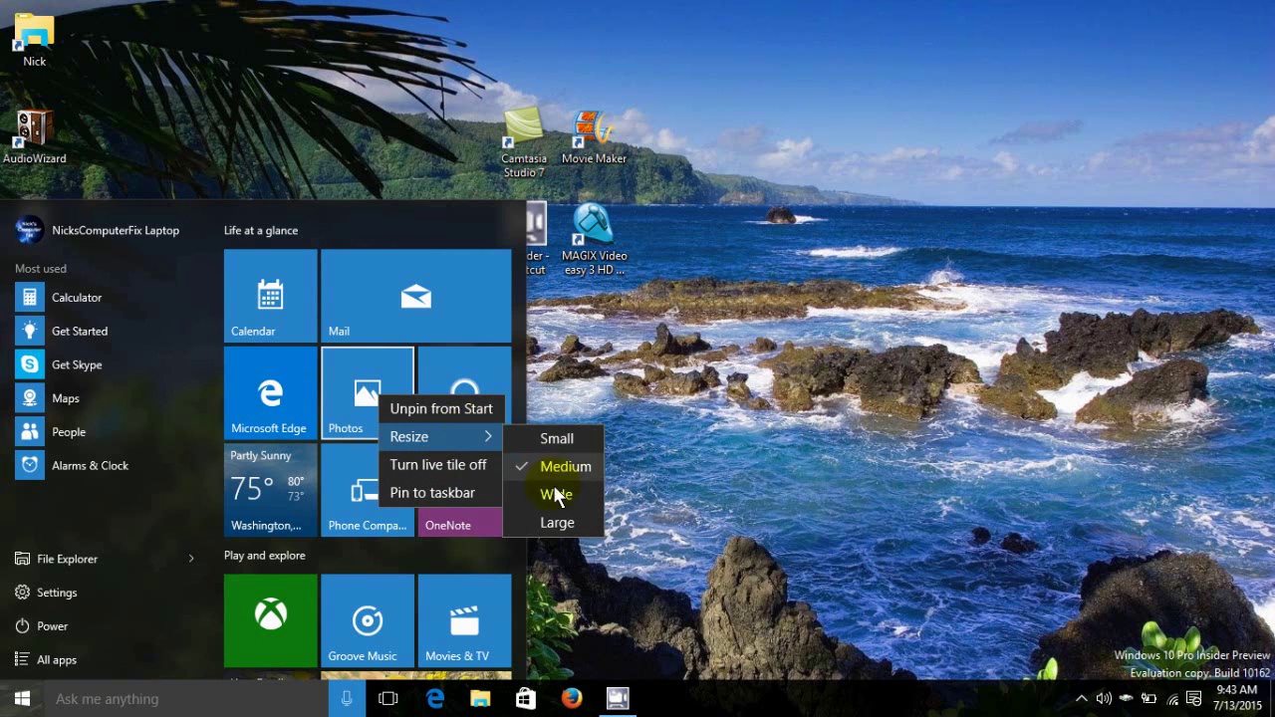
click(555, 496)
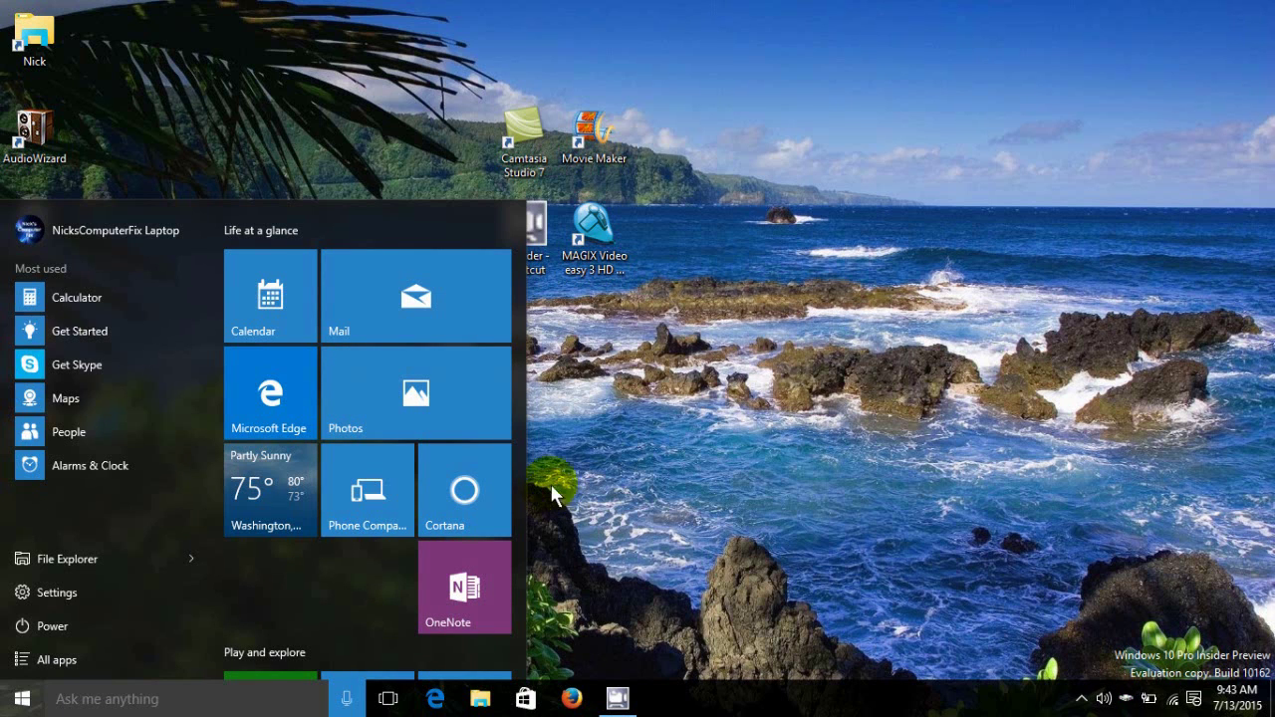
Resize the Photos tile to Medium, and rearrange the Cortana tile beside it and the OneNote tile beside Phone Companion.
right_click(422, 390)
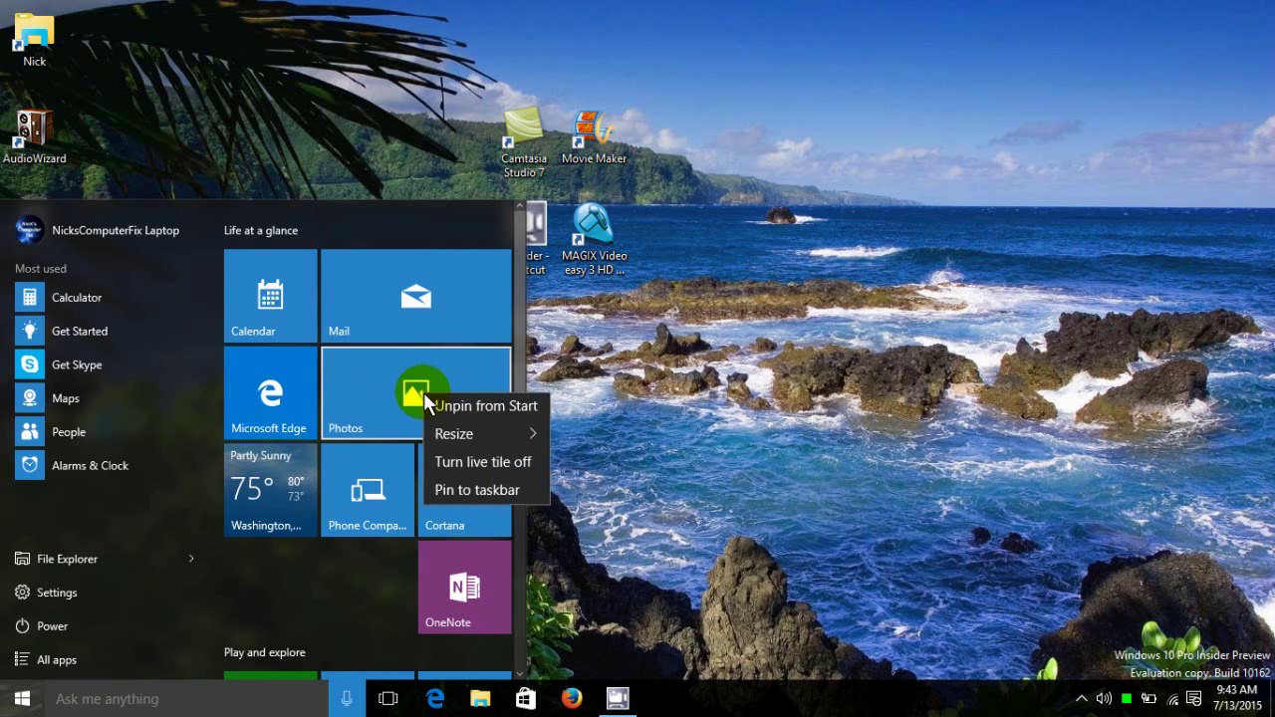
click(454, 437)
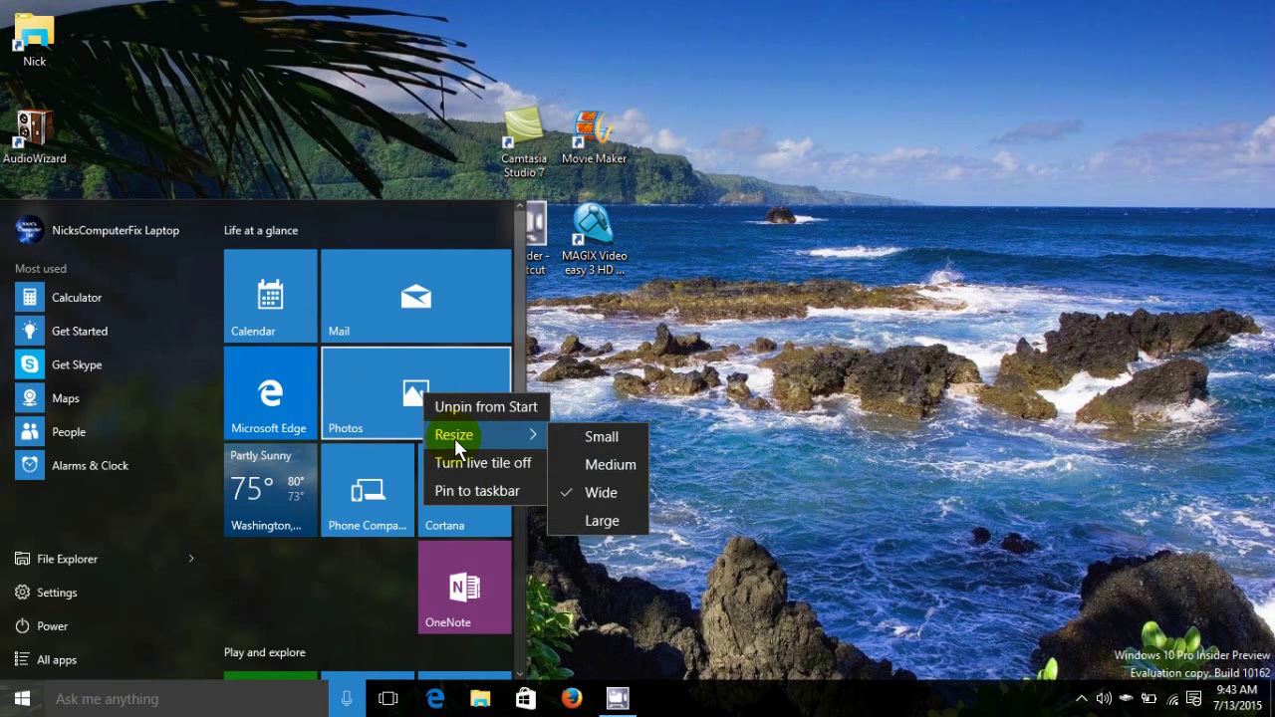
click(587, 470)
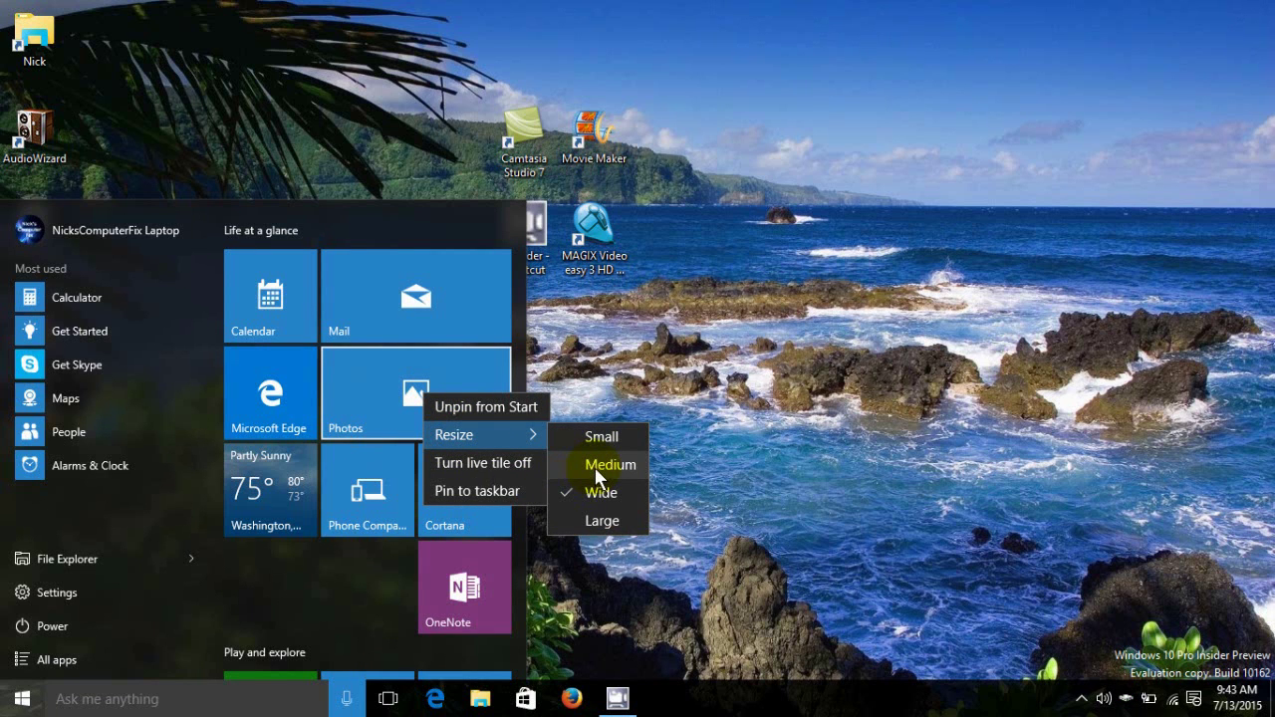
click(594, 466)
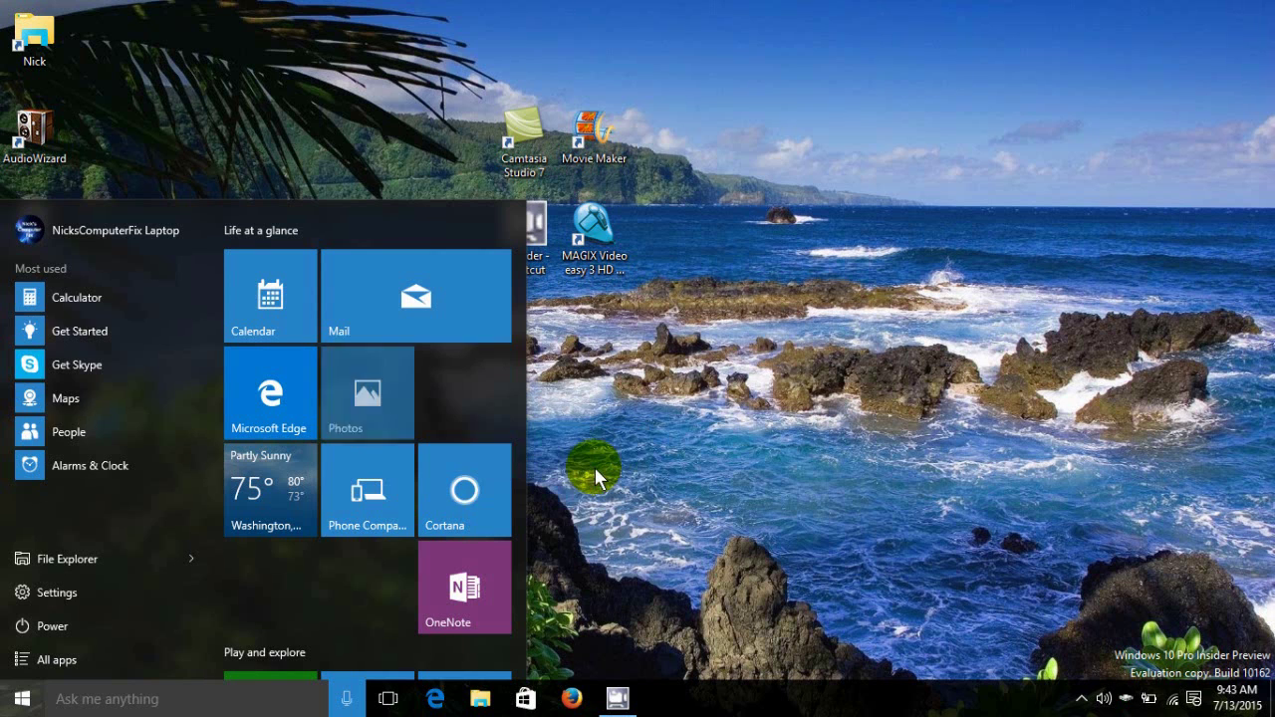
drag(477, 494, 477, 390)
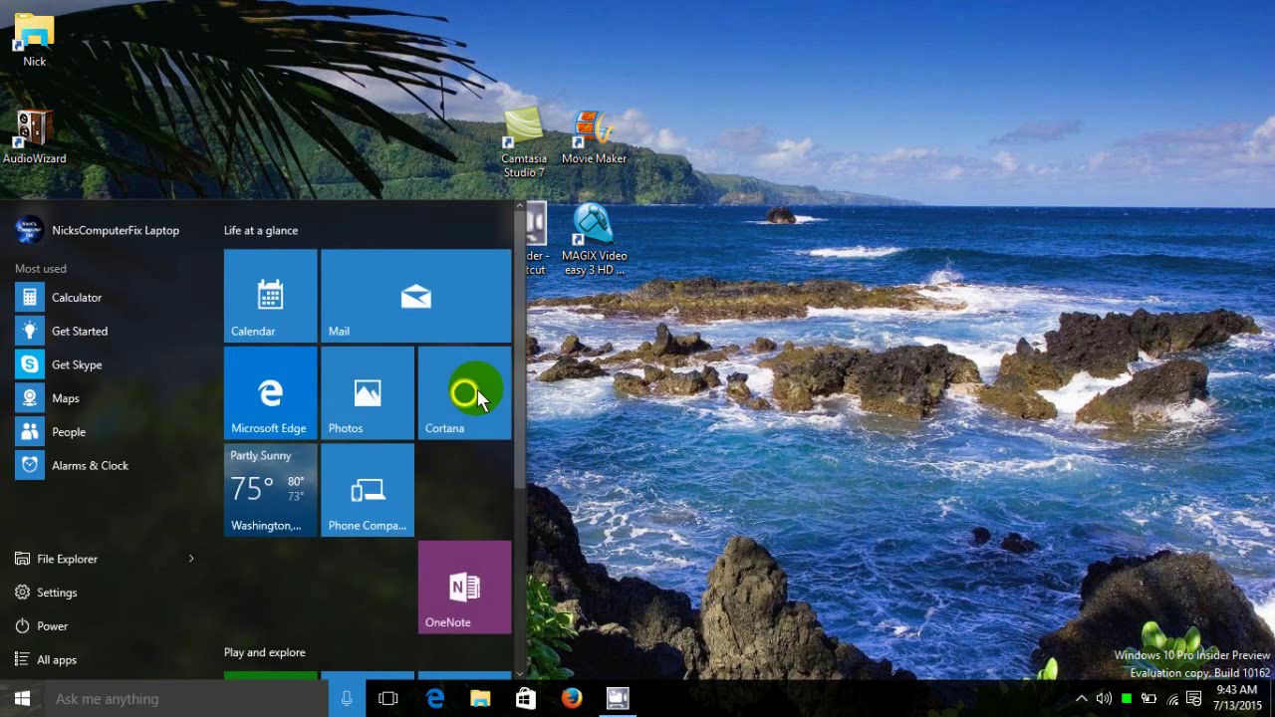
drag(460, 586, 470, 493)
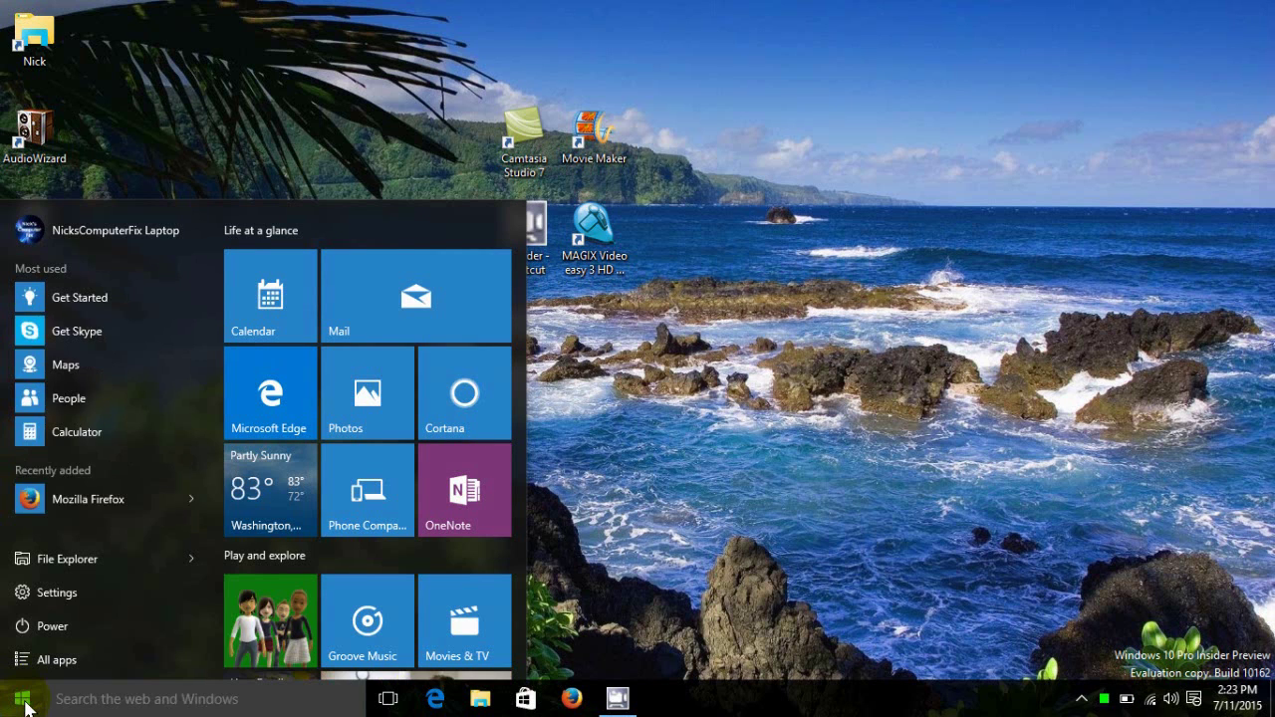
Open the Control Panel, view the installed software under Programs and Features, and close the window.
right_click(30, 699)
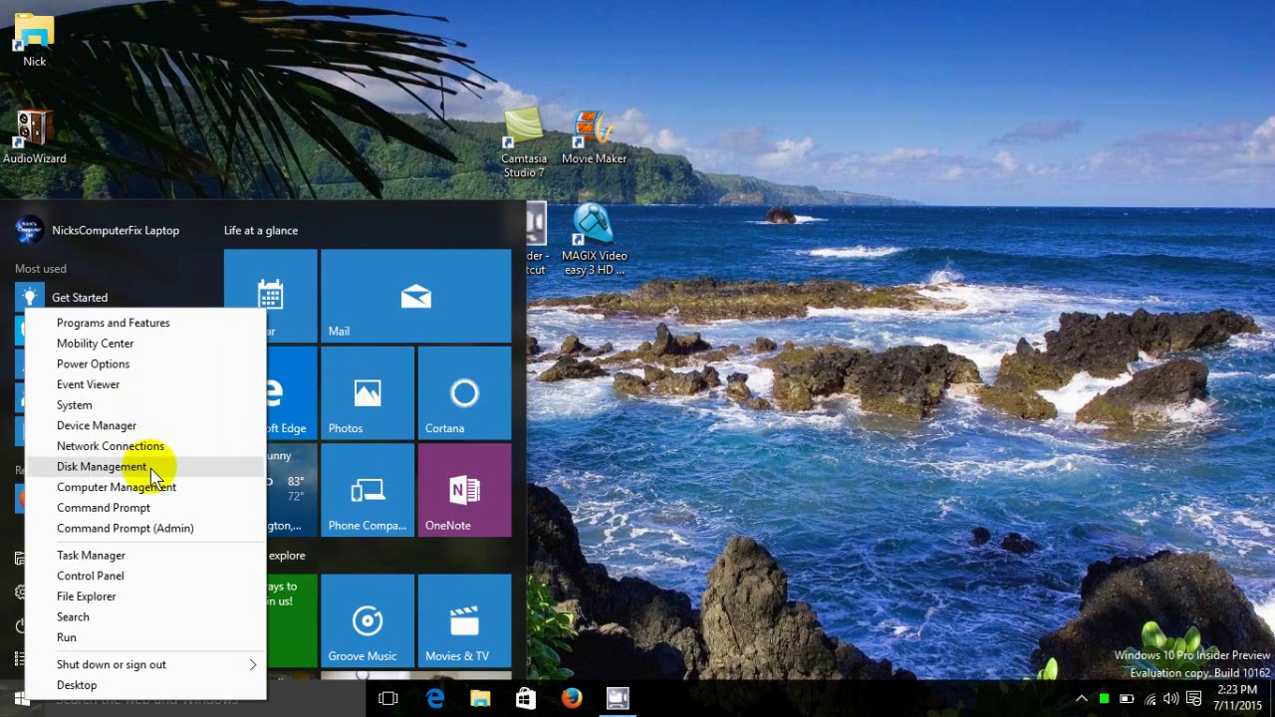
click(90, 576)
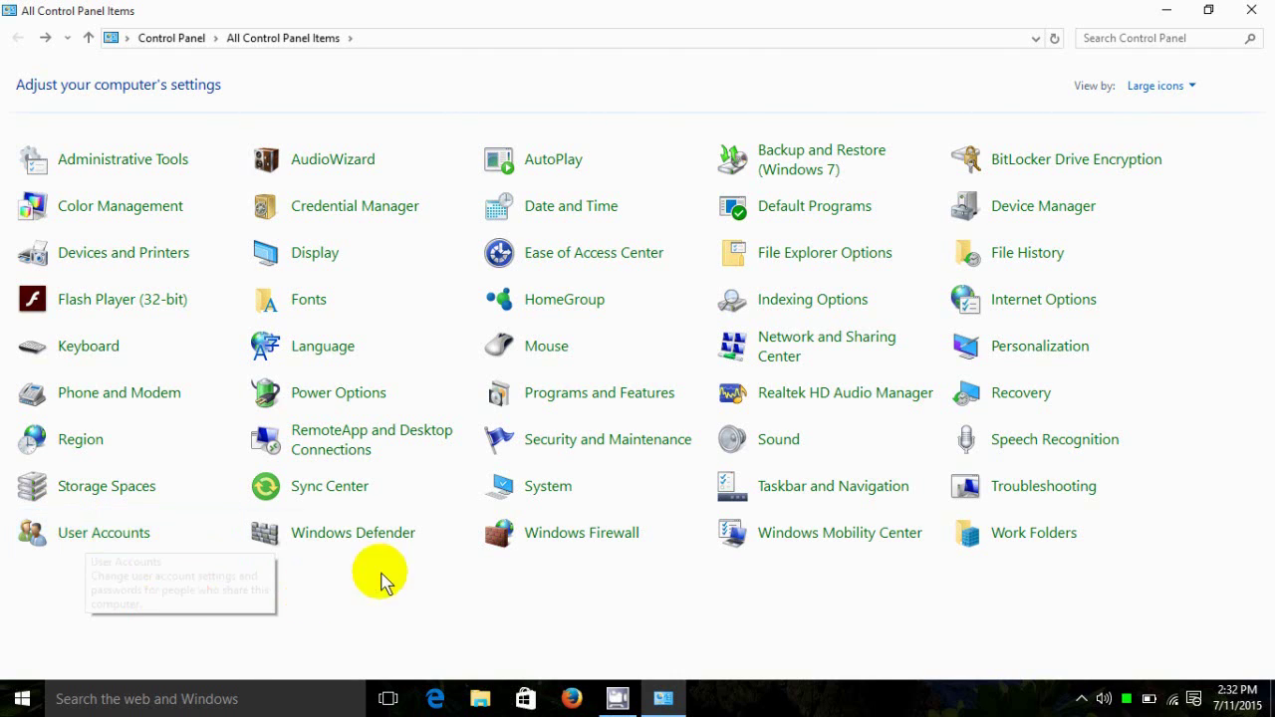
click(609, 395)
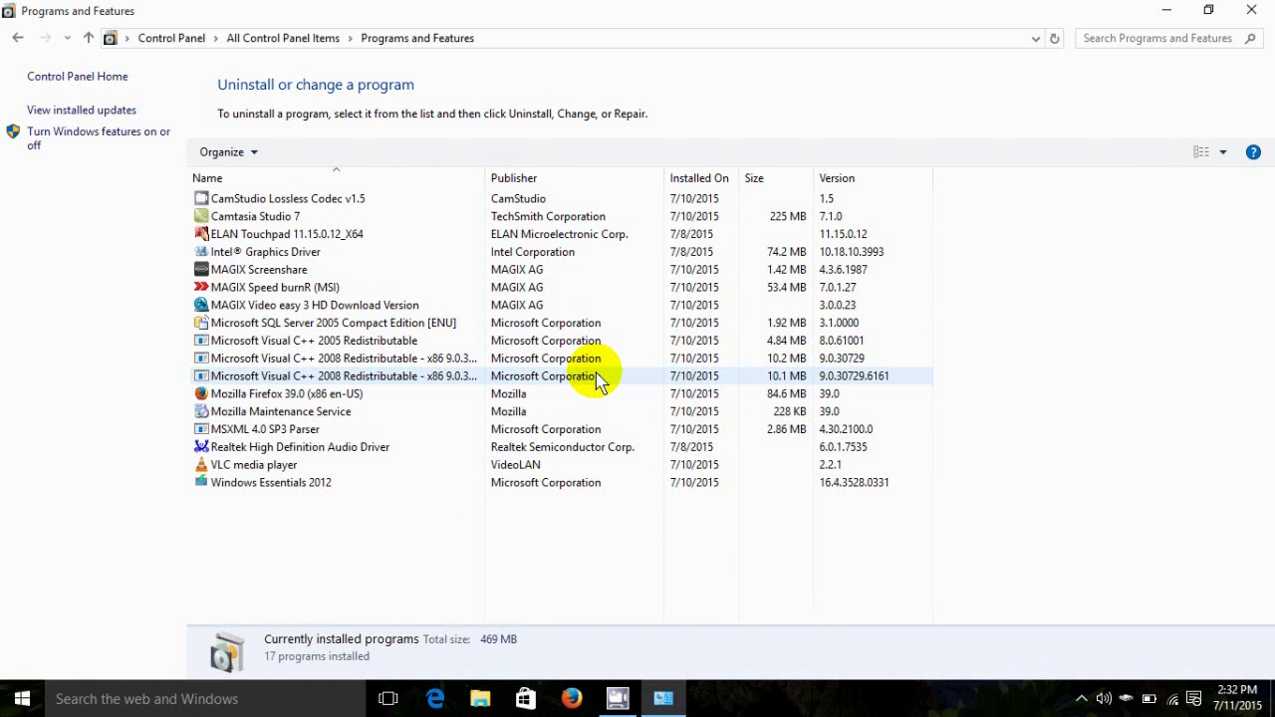
click(1255, 8)
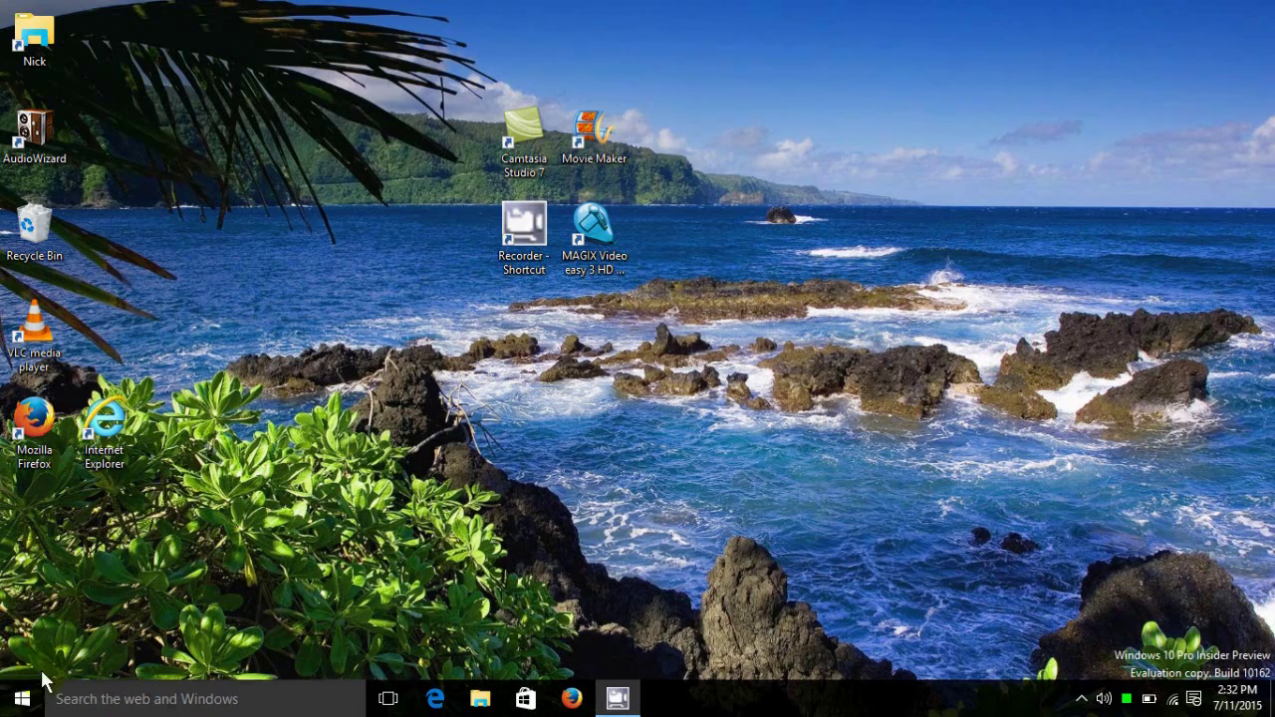
click(20, 699)
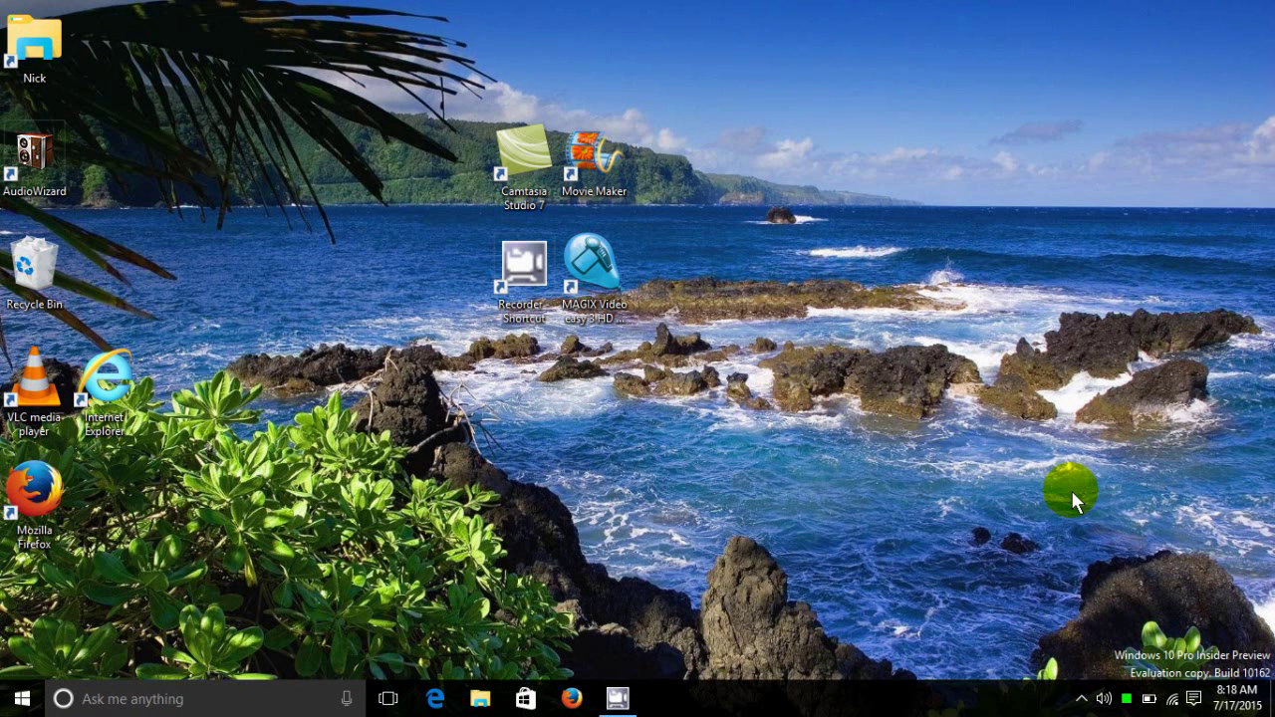
Turn on Tablet mode among the Action Center's quick actions and dismiss the Action Center.
click(1195, 700)
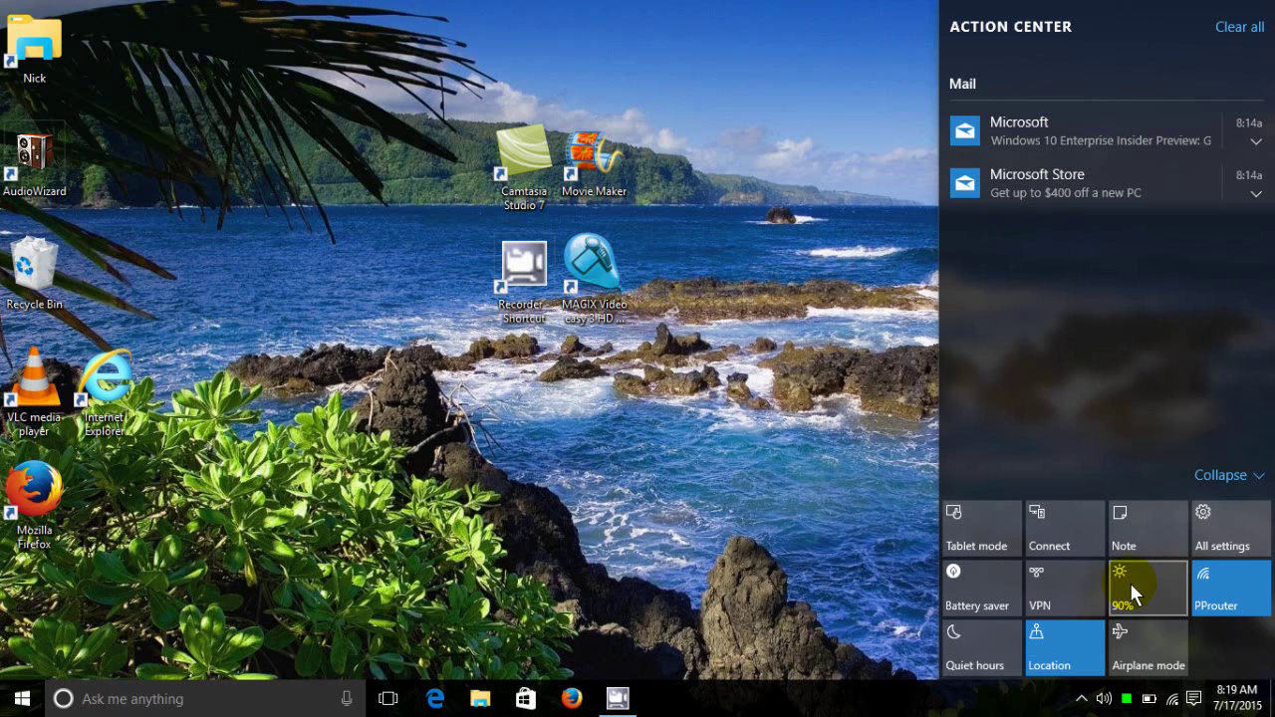
click(1220, 589)
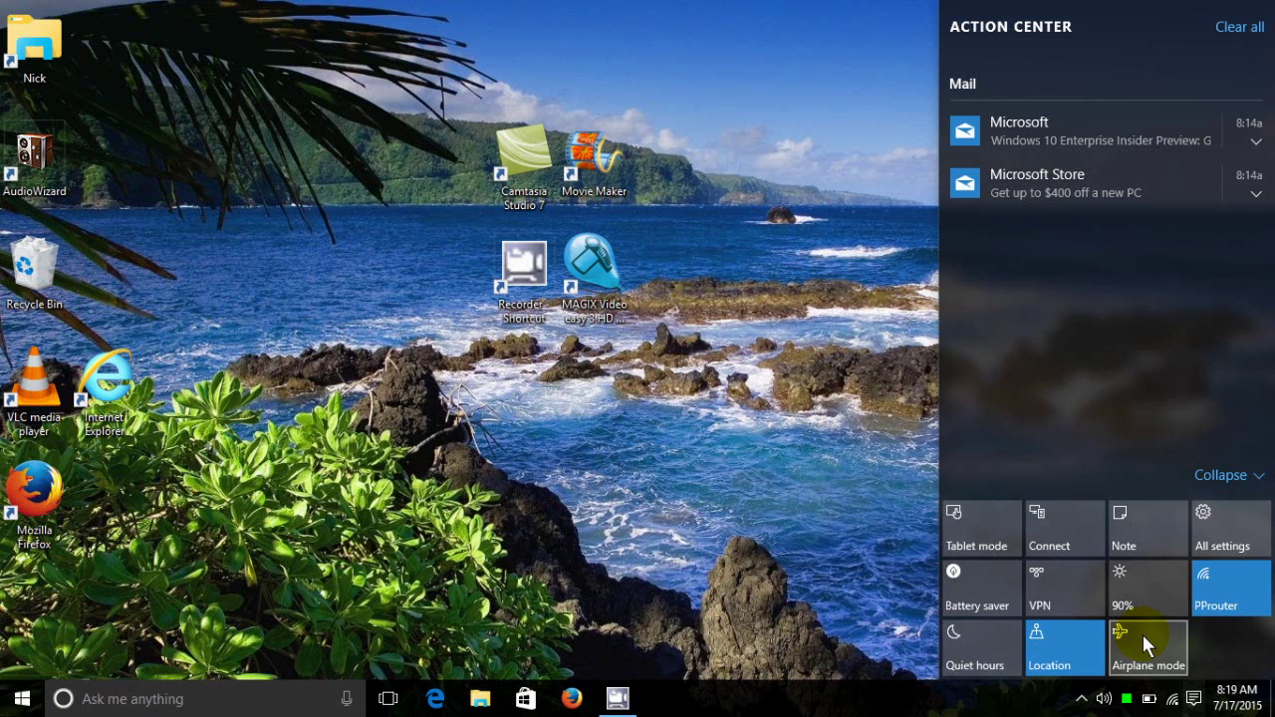
click(981, 522)
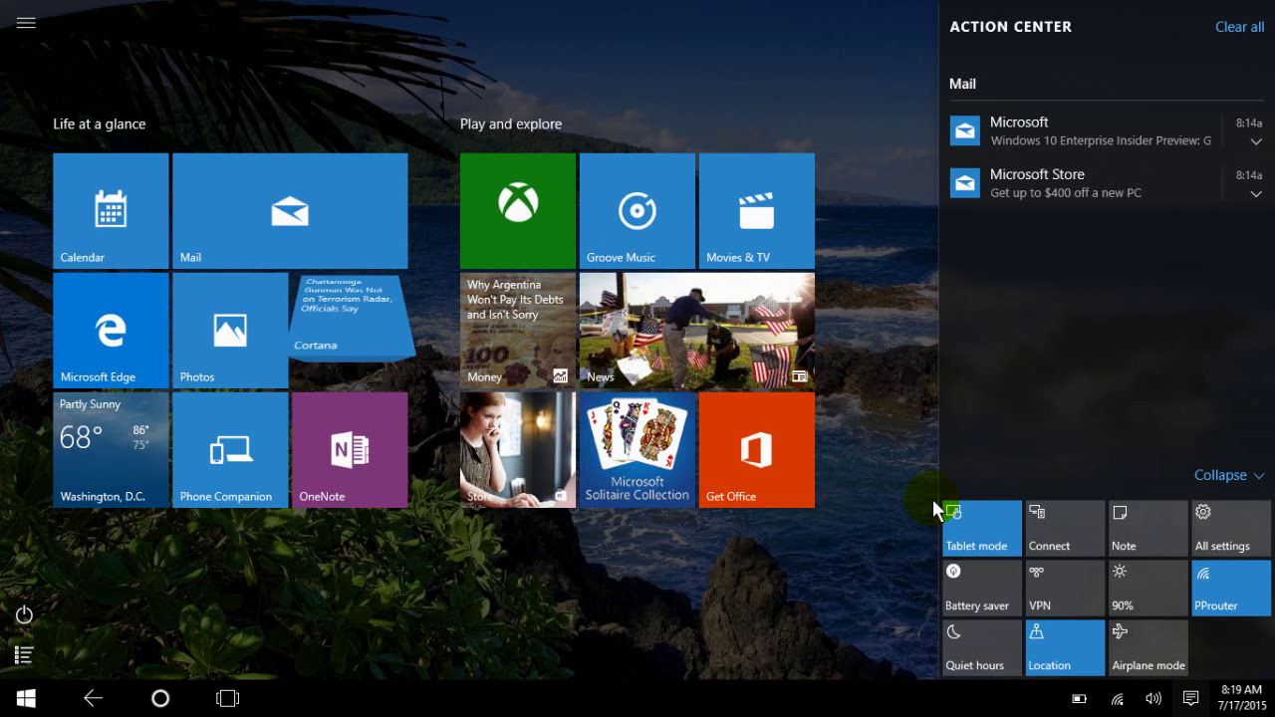
click(864, 565)
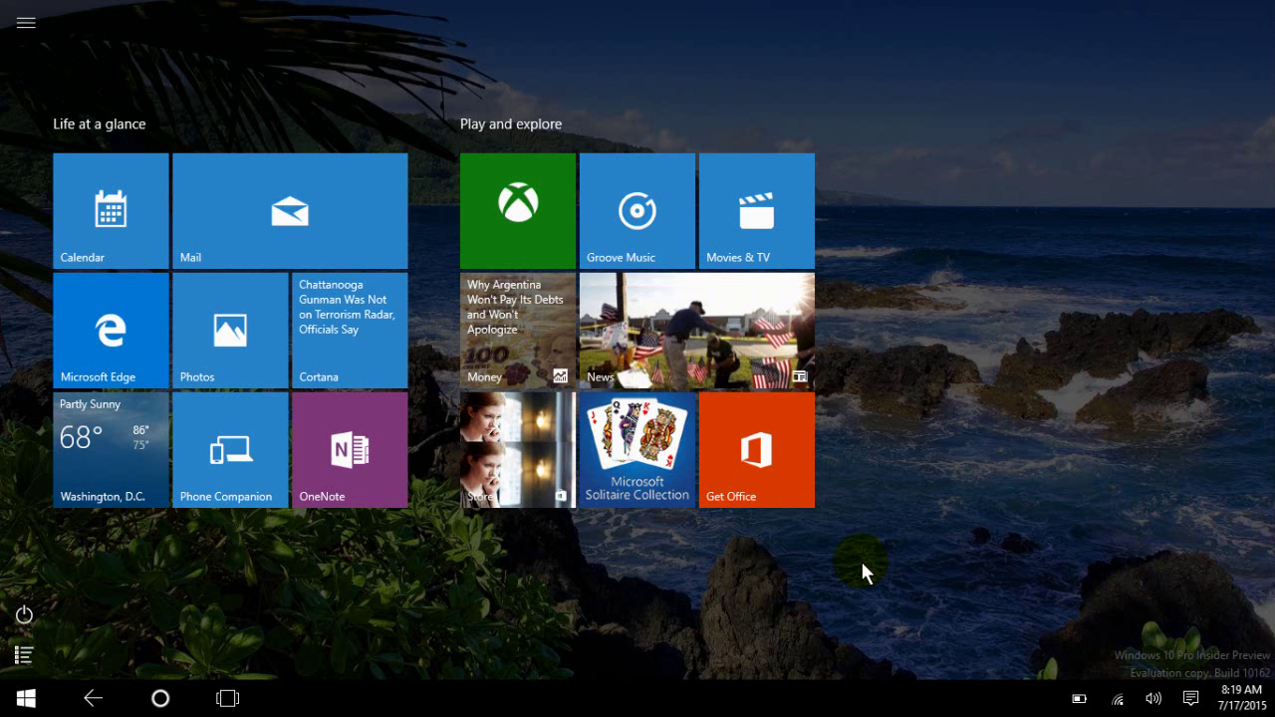
Show the list of all apps on the full-screen Start and look through its entries.
click(25, 657)
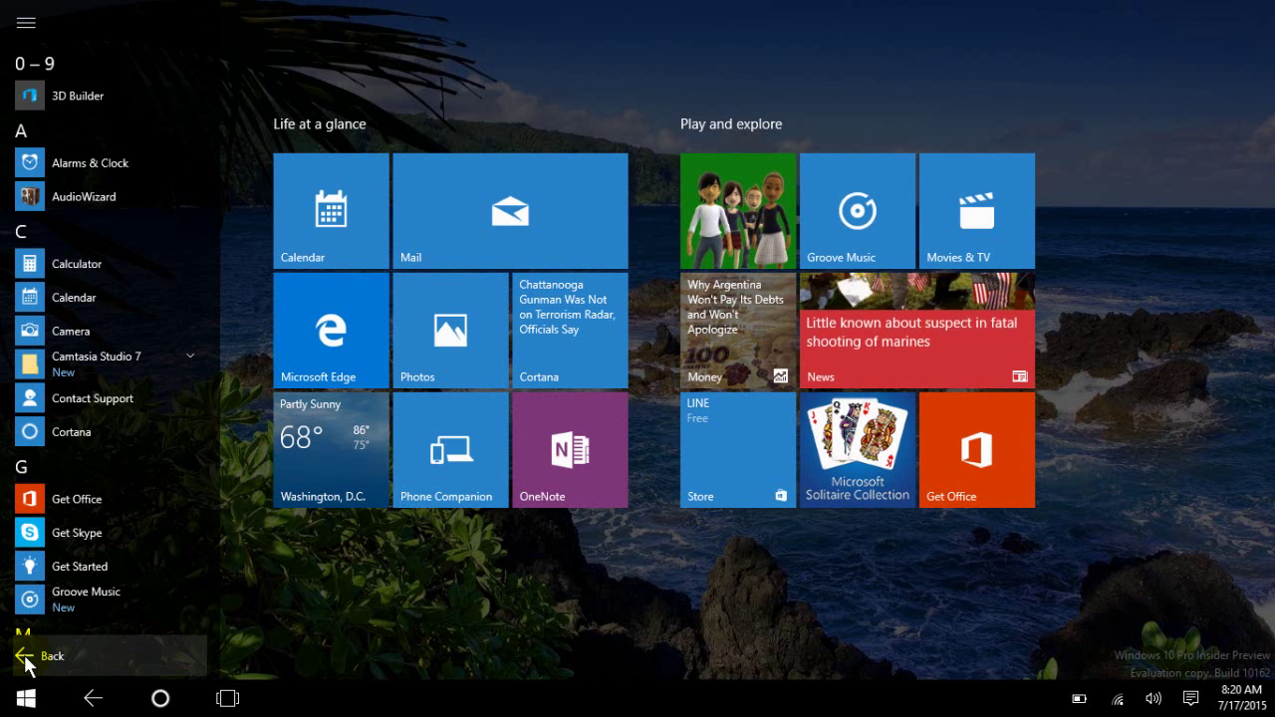
scroll(172, 419, down, 5)
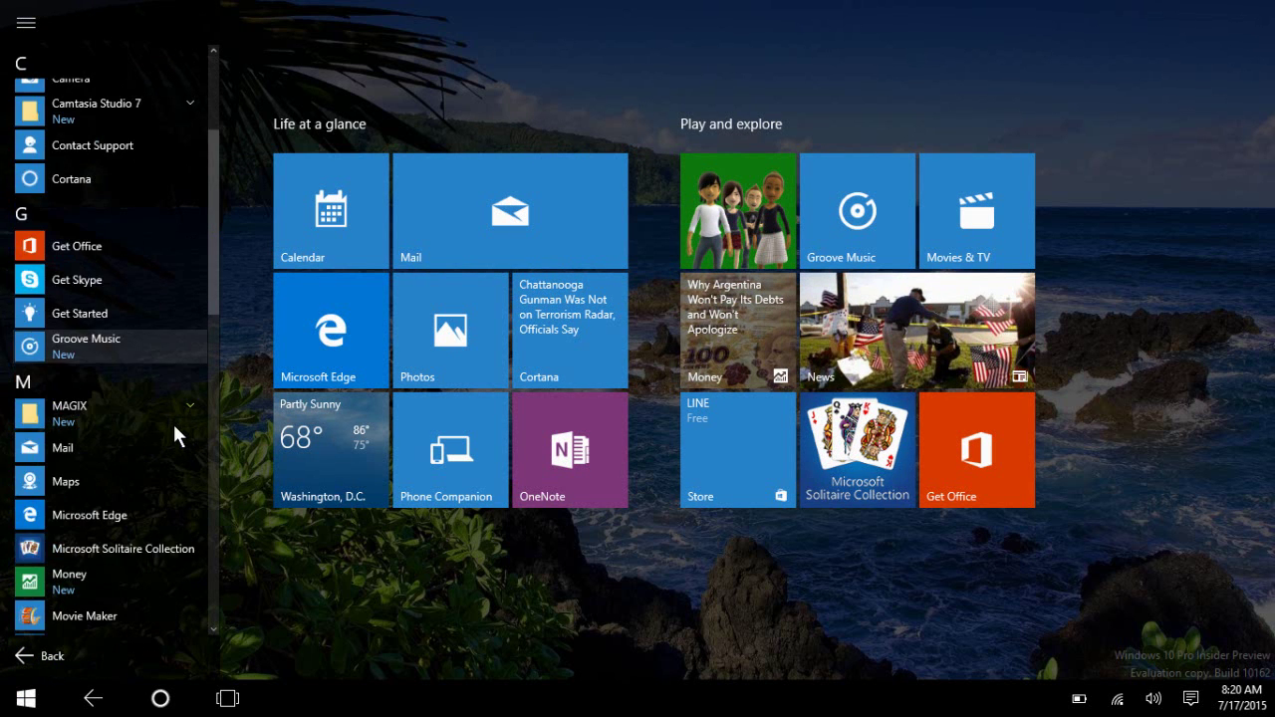
Leave the list of all apps, turn off Tablet mode among the Action Center's quick actions, and return to the plain desktop.
scroll(179, 444, up, 5)
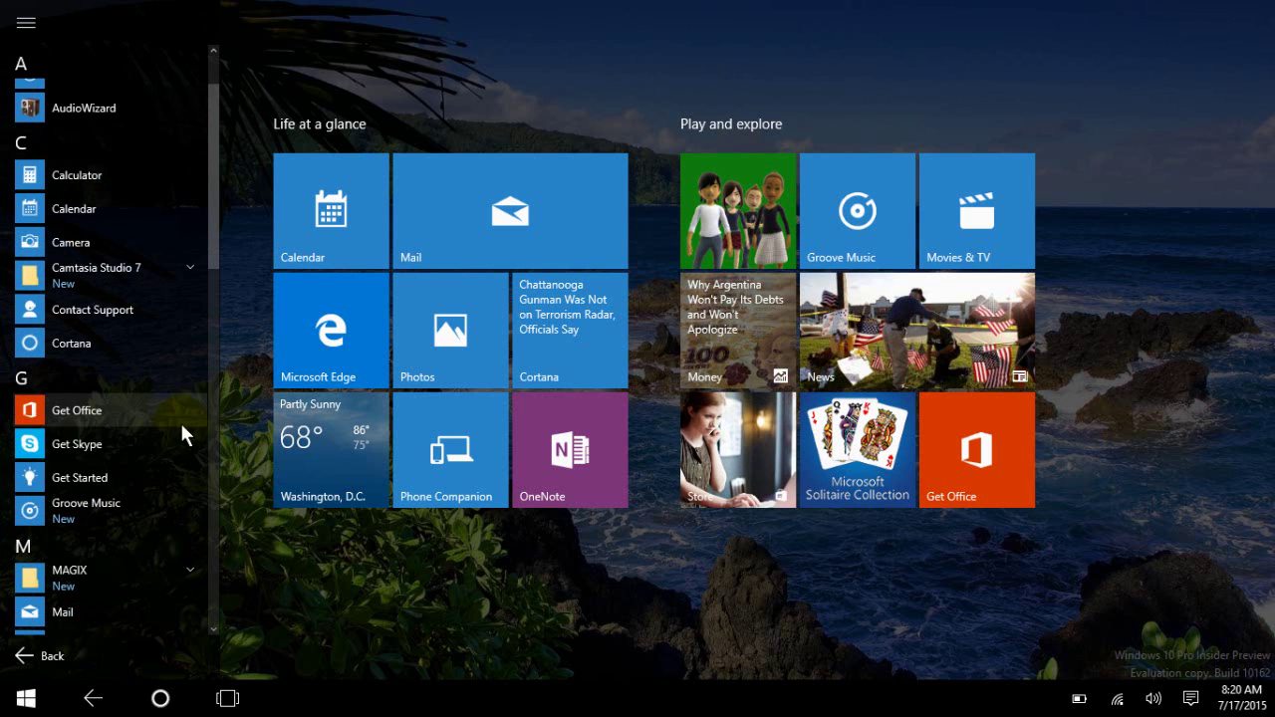
click(50, 656)
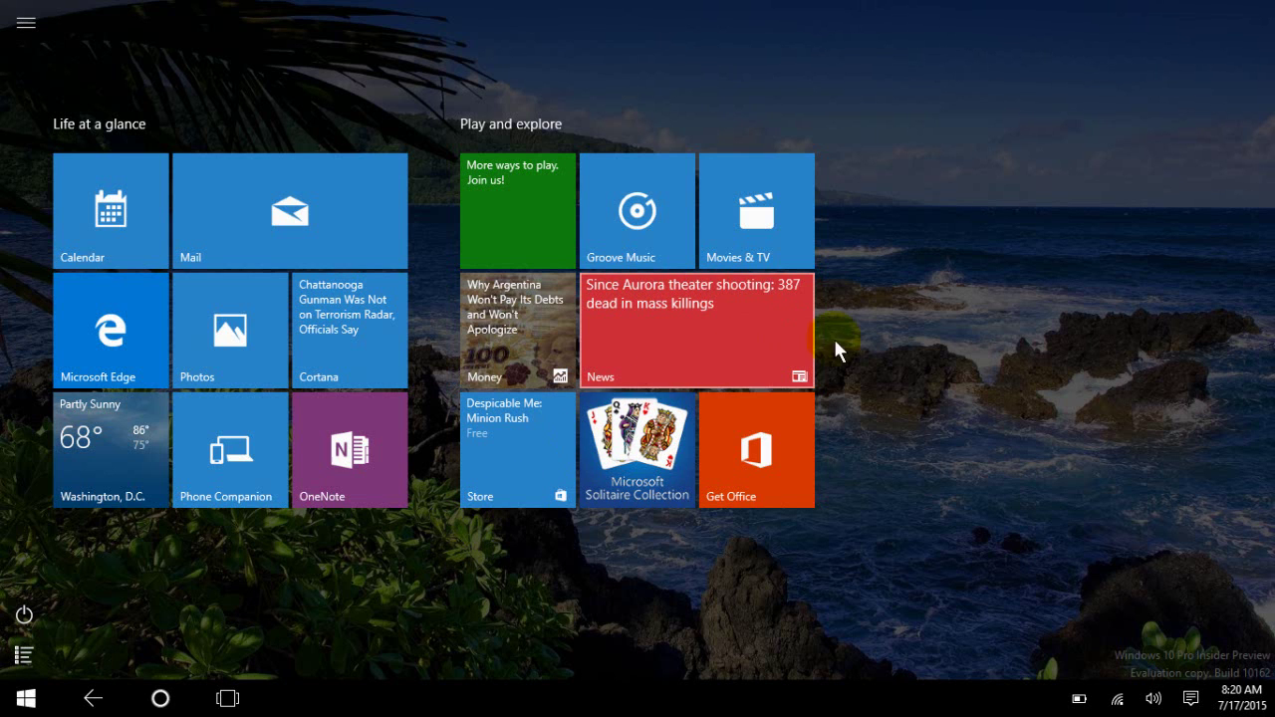
click(1190, 698)
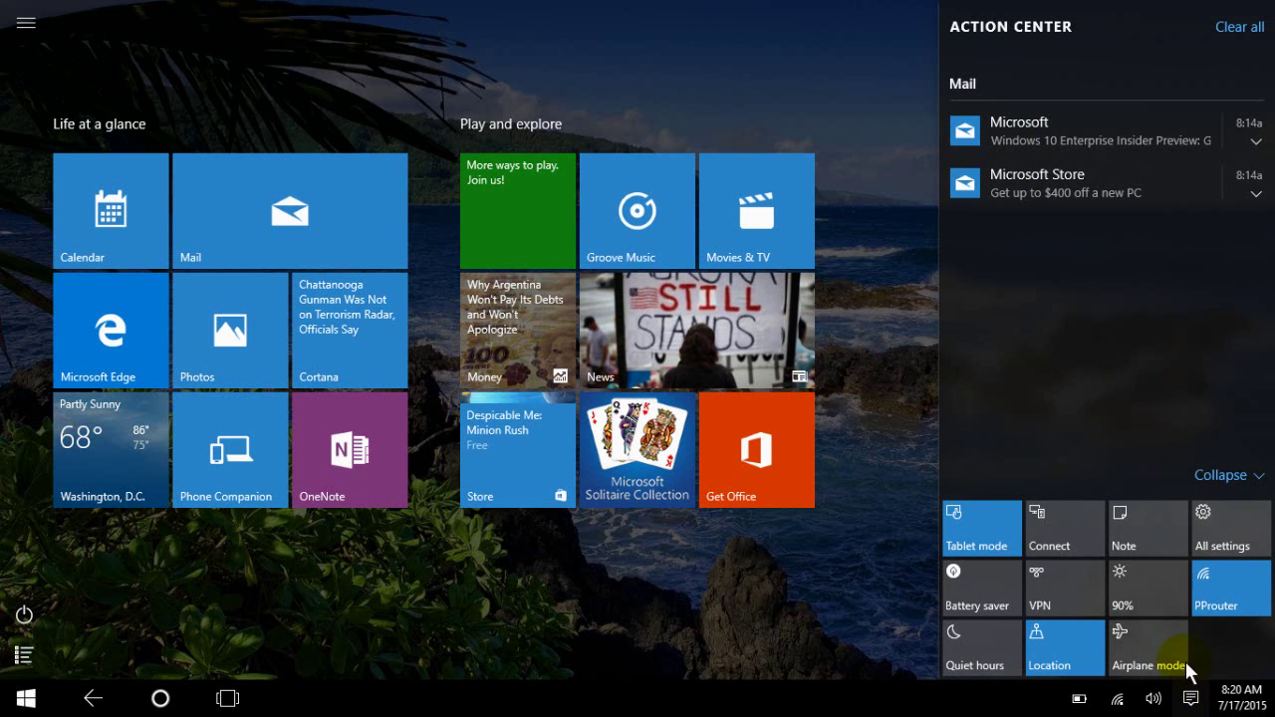
click(992, 525)
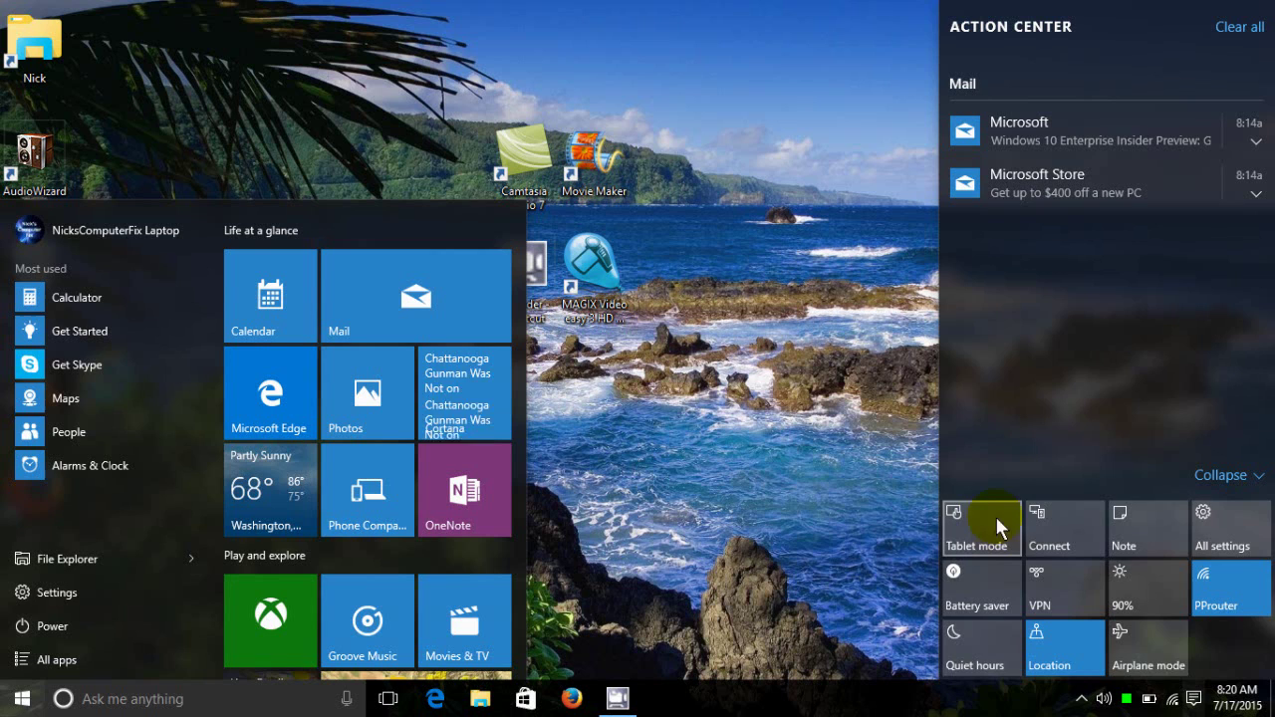
click(794, 398)
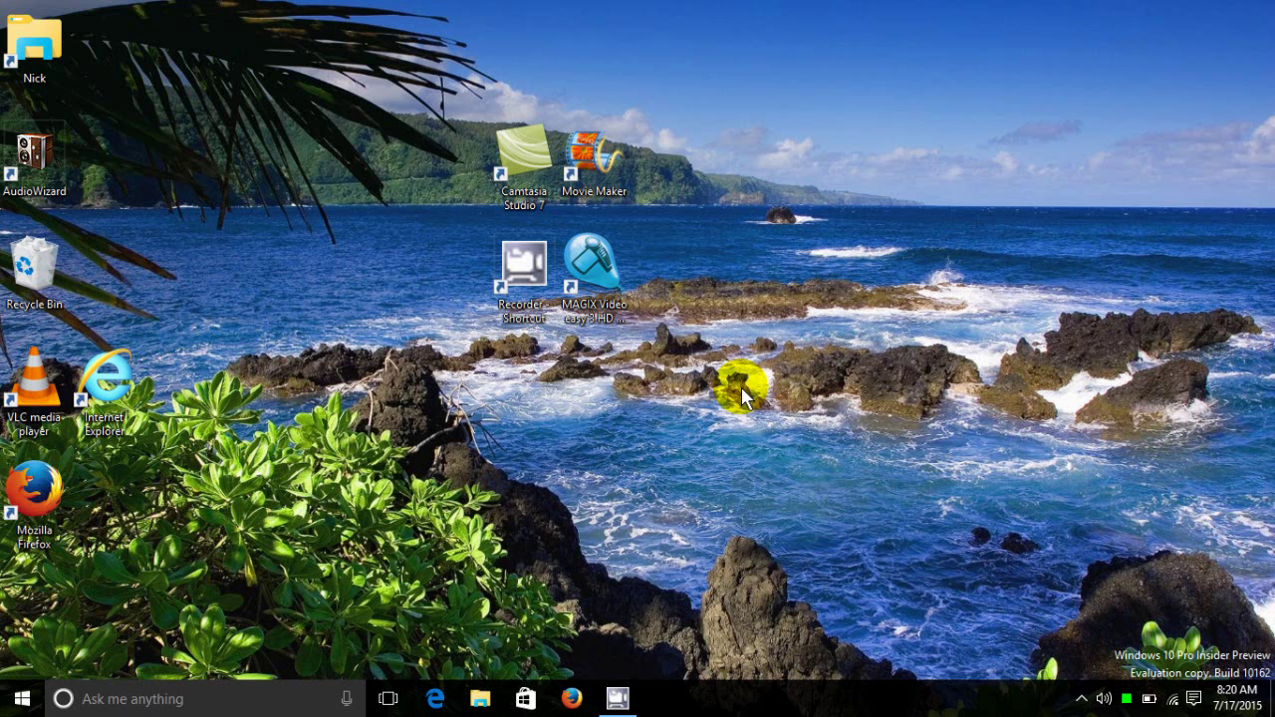
Open all settings from the Action Center and show the Notifications & actions page of the System category.
click(1195, 699)
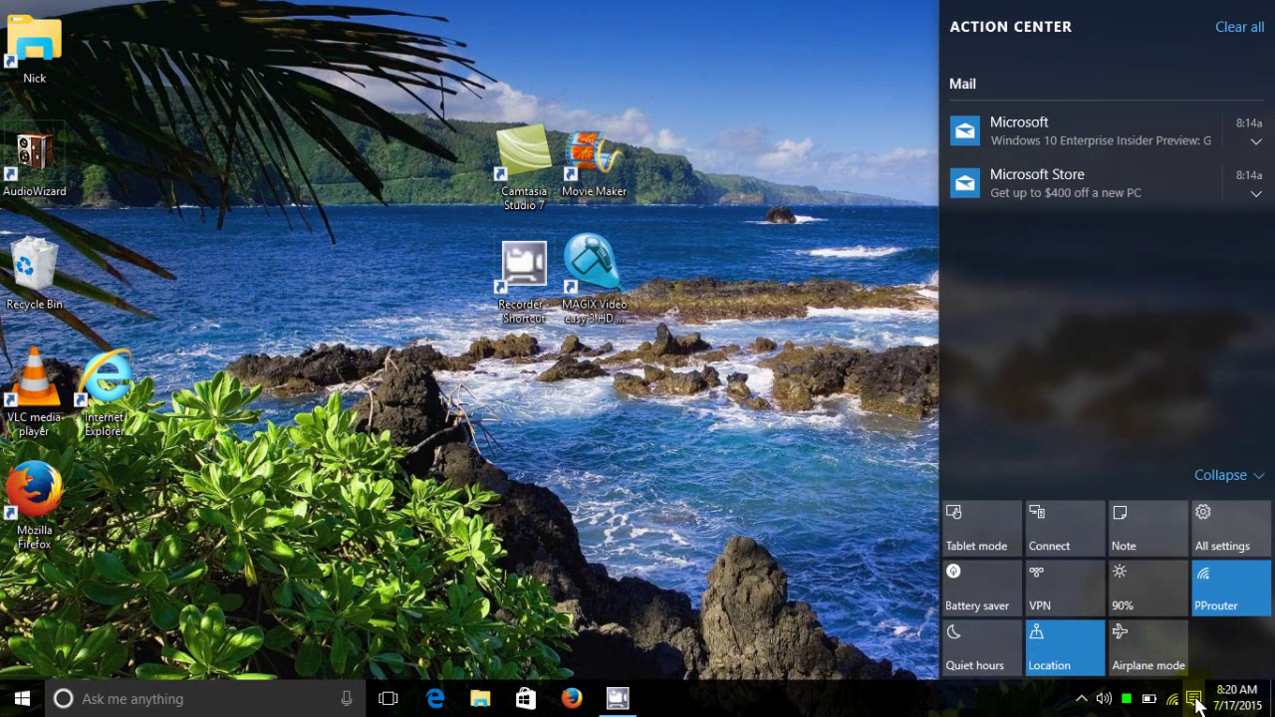
click(1252, 541)
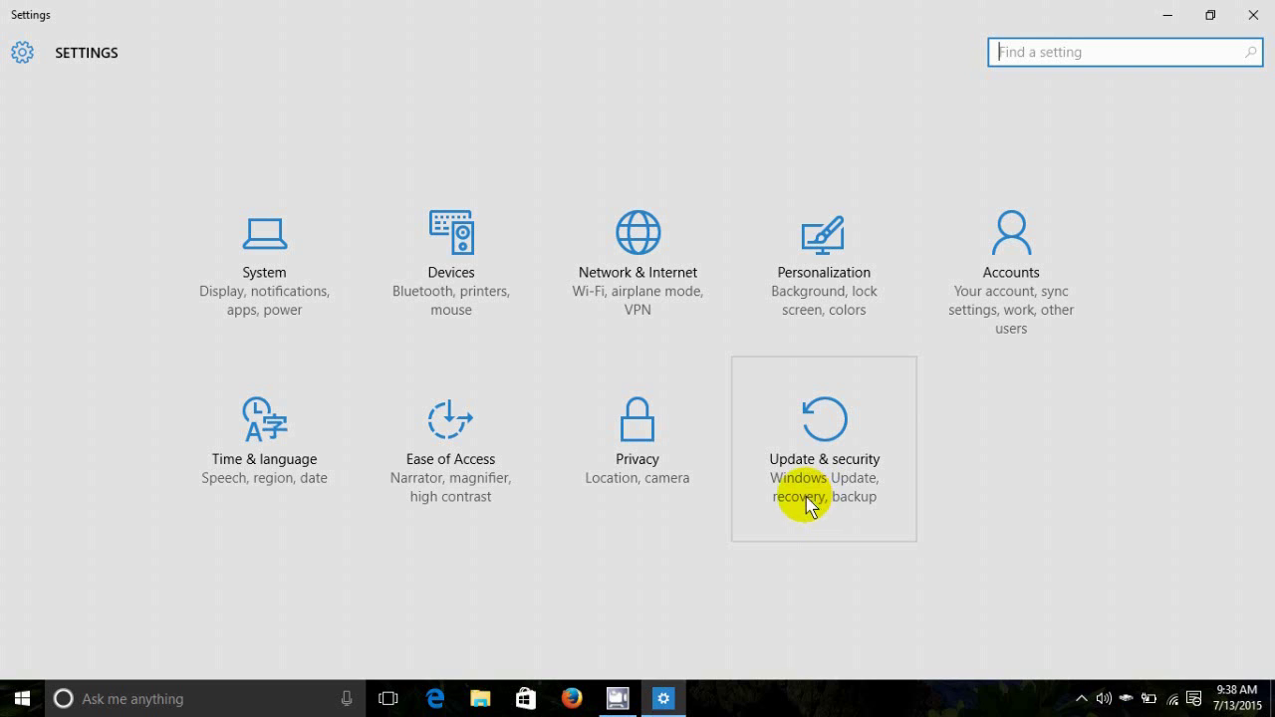
click(298, 272)
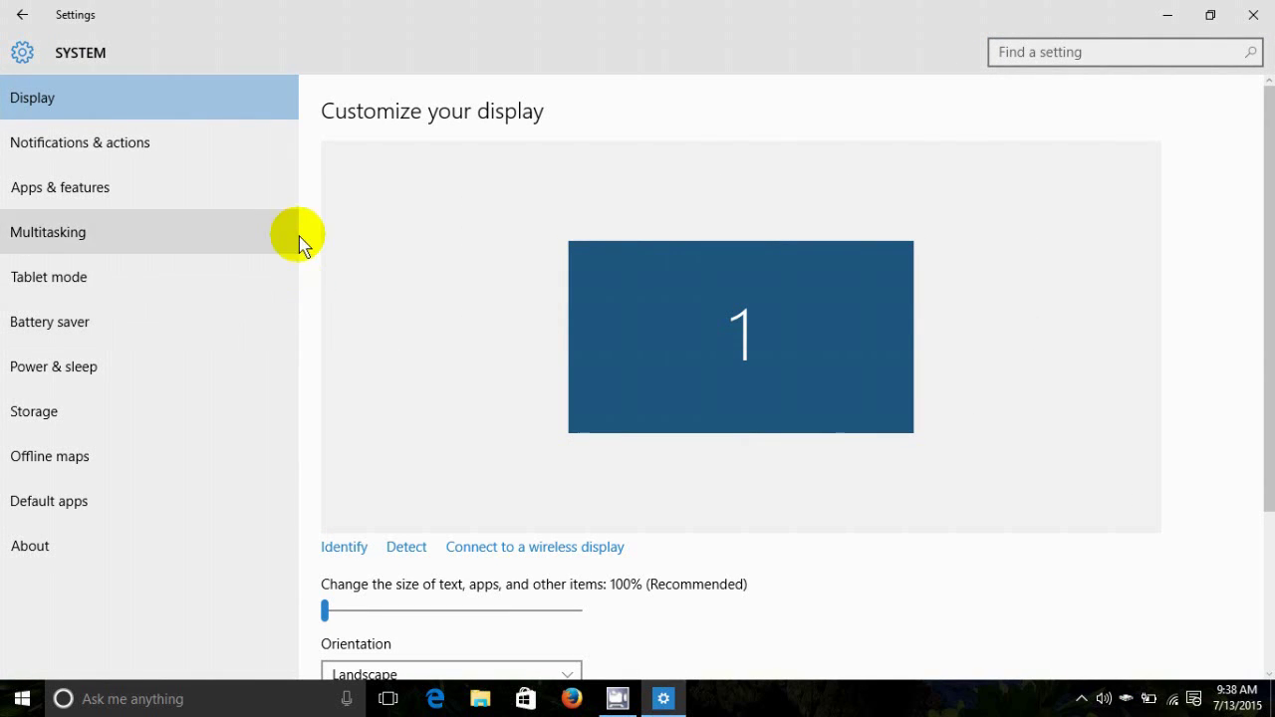
click(115, 144)
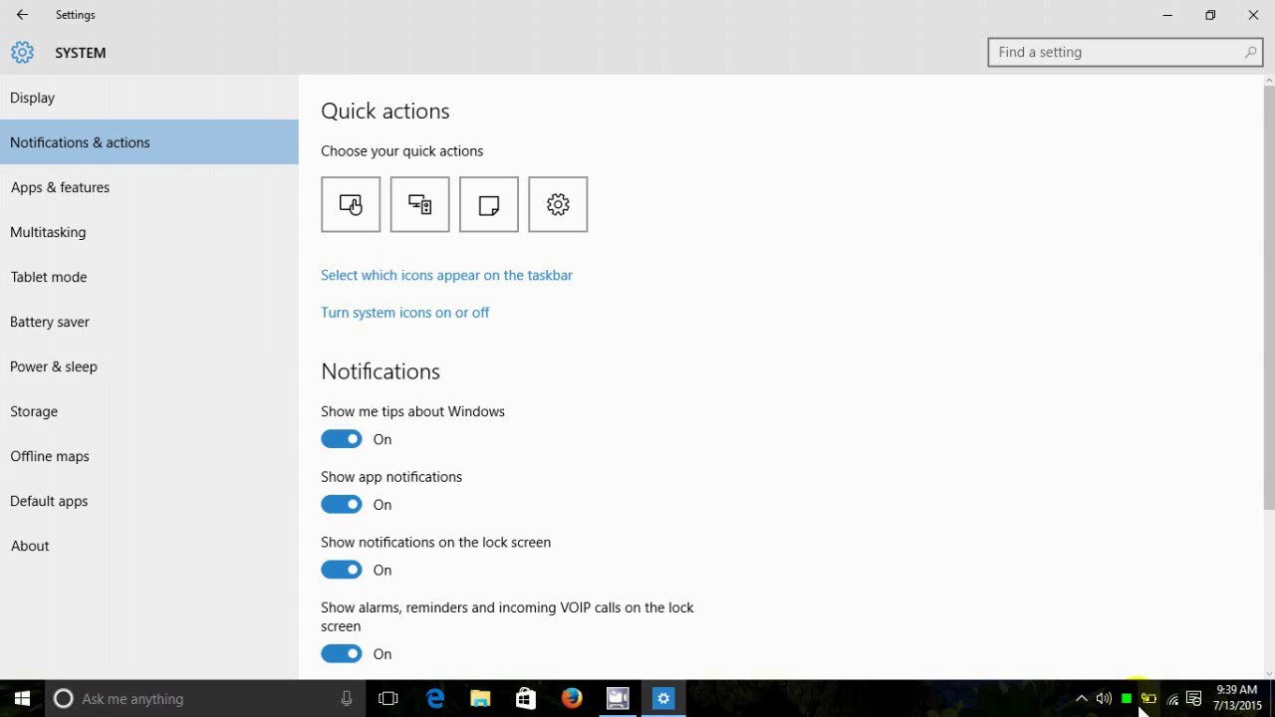
Turn the Volume icon off and back on in the taskbar icon selection, and return to Notifications & actions.
click(453, 277)
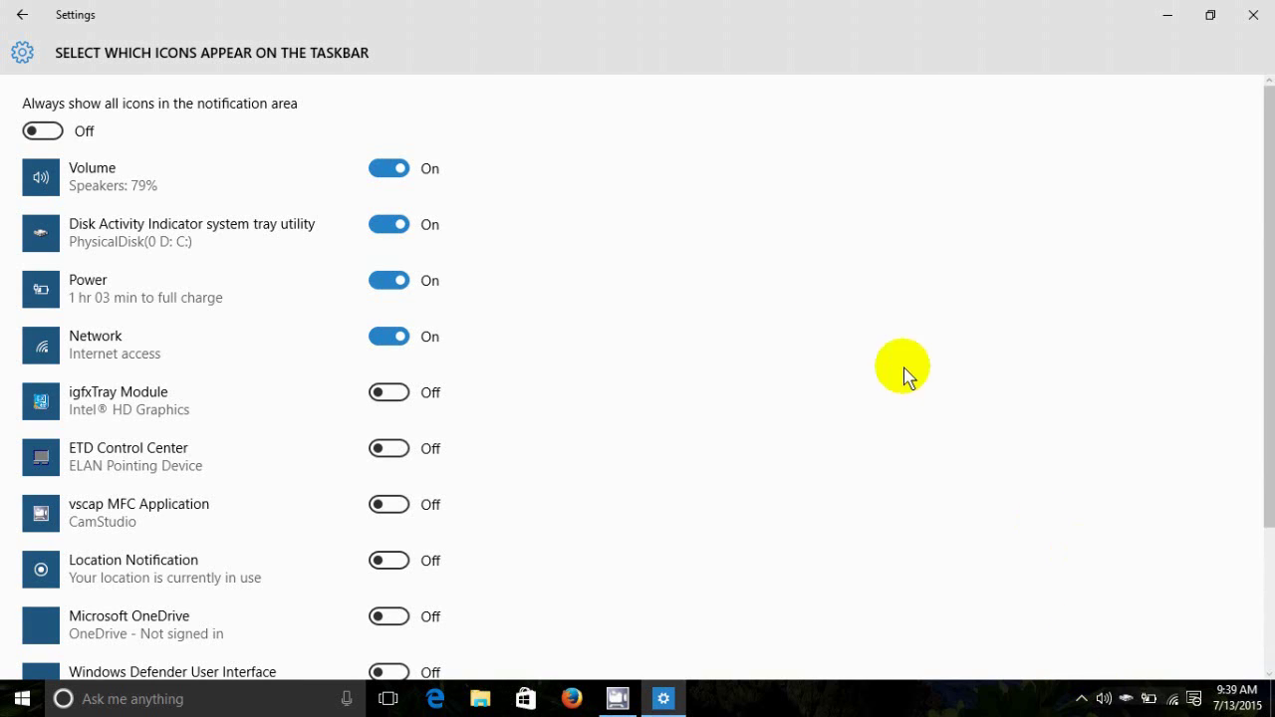
click(377, 172)
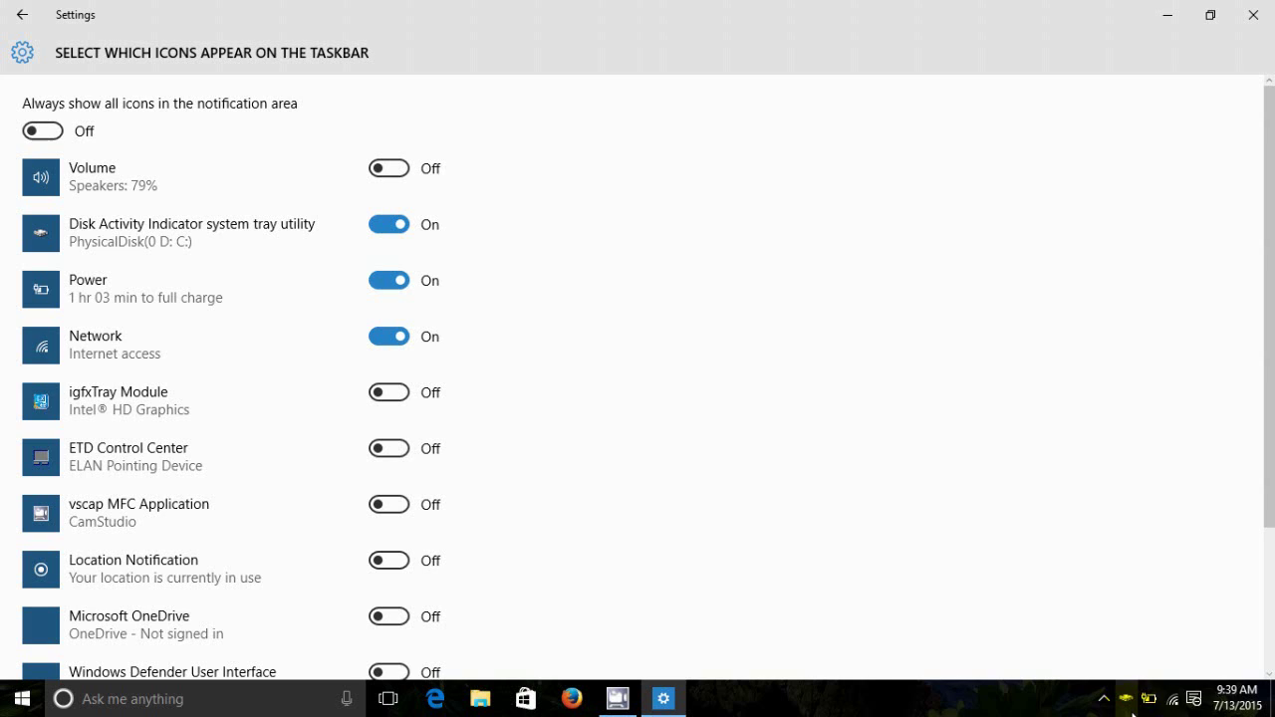
click(399, 170)
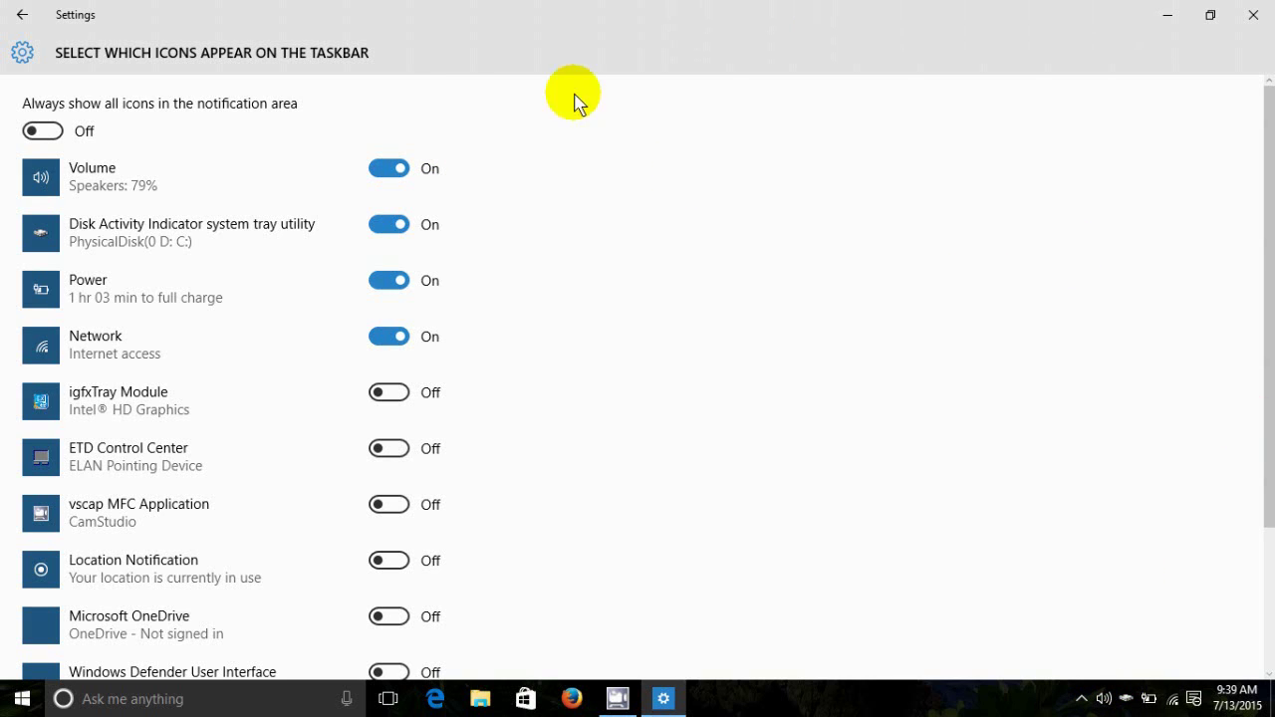
click(21, 25)
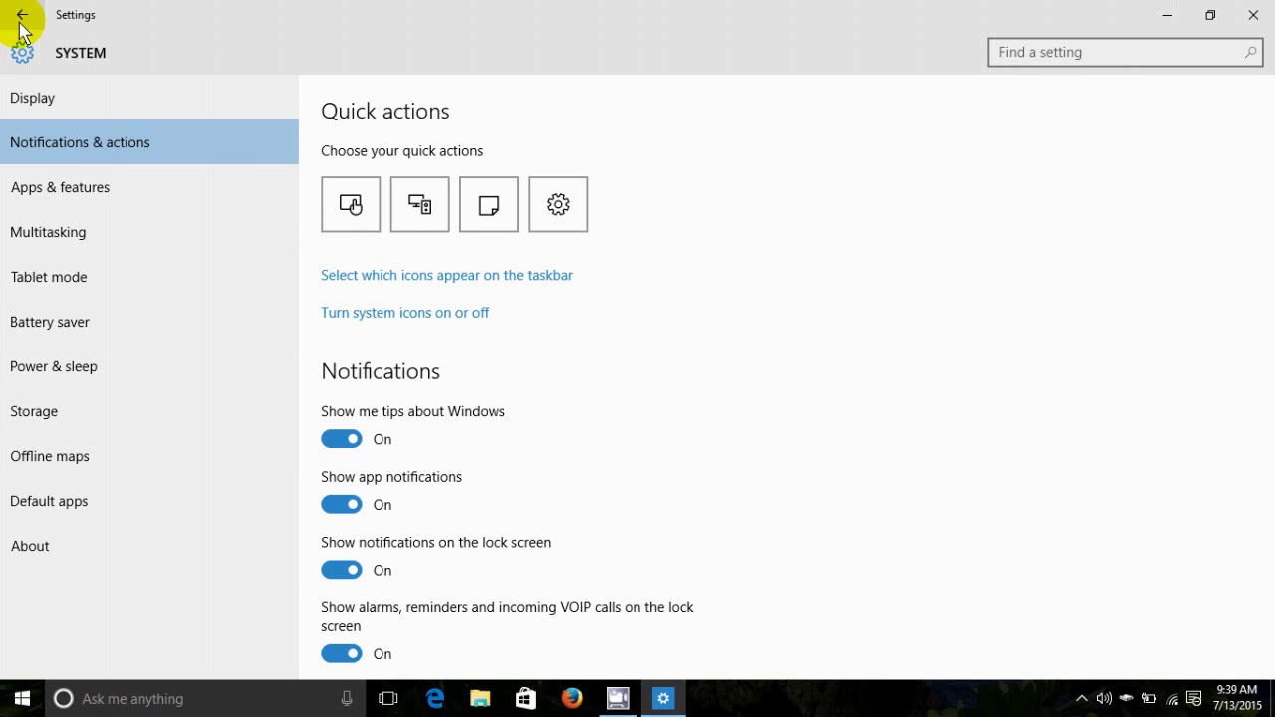
Look through the notification options on the Notifications & actions page, return to the Settings overview and close Settings.
scroll(638, 289, down, 3)
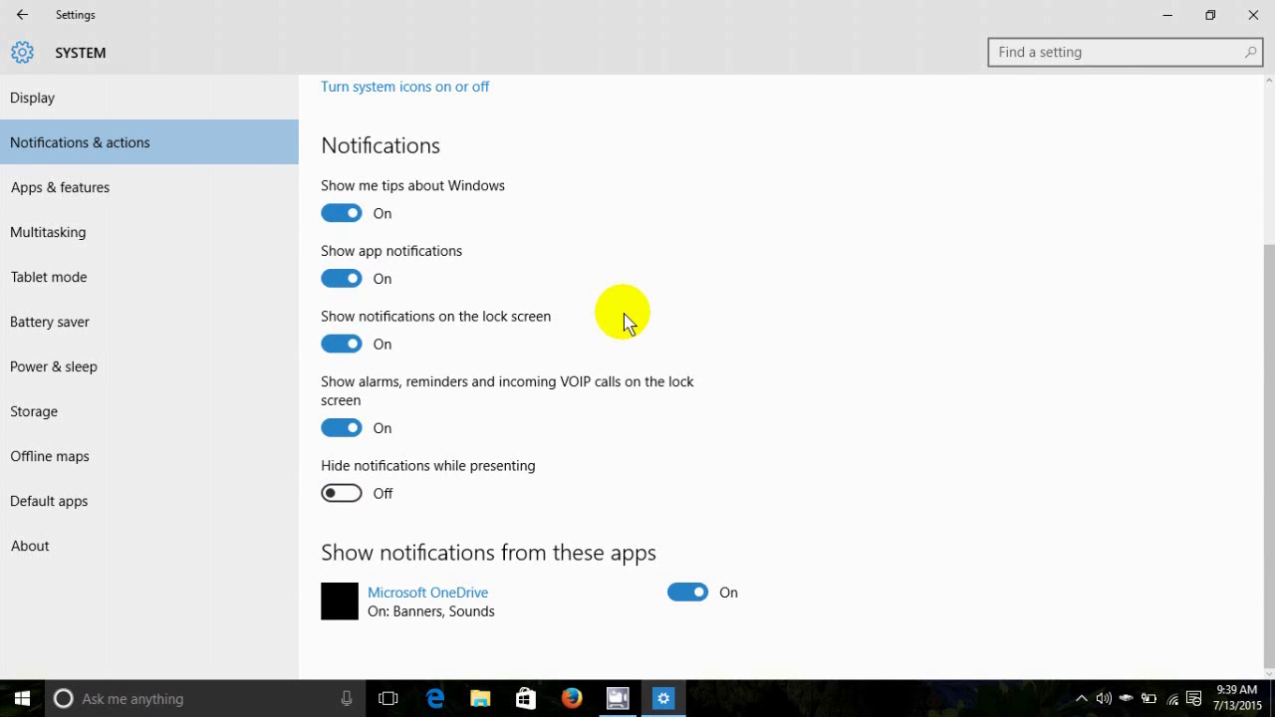
scroll(608, 249, up, 3)
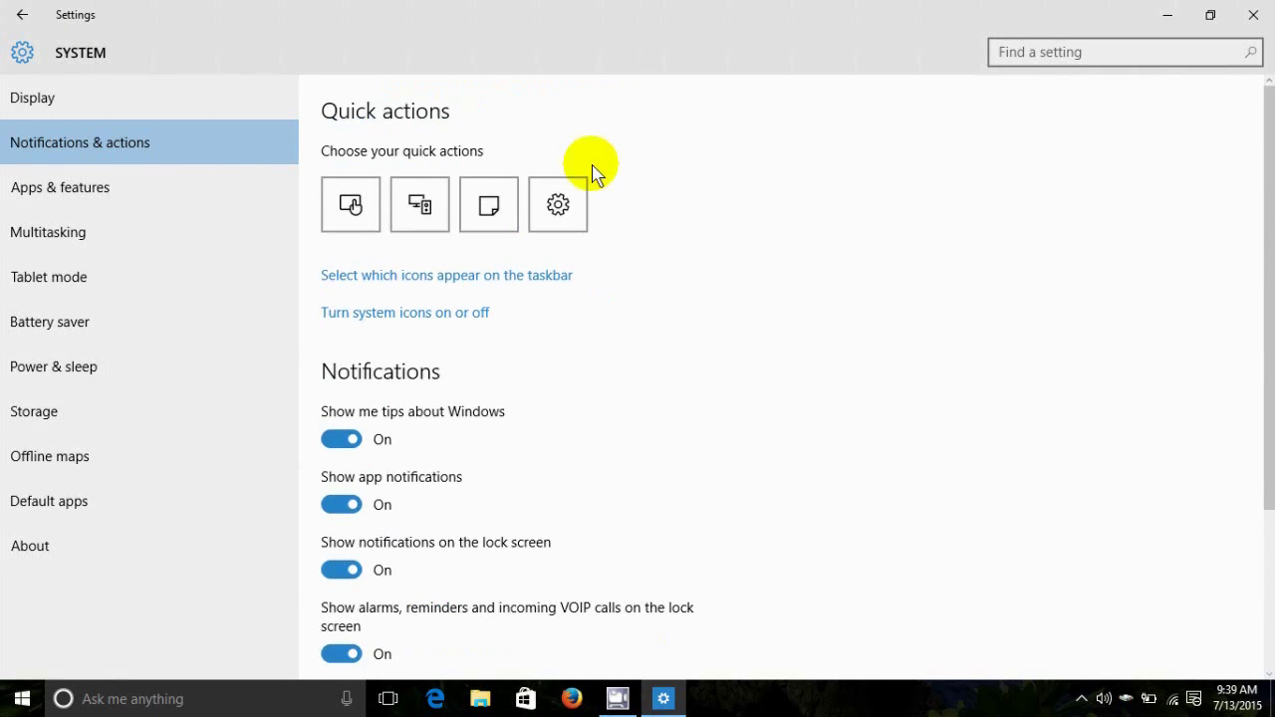
click(22, 20)
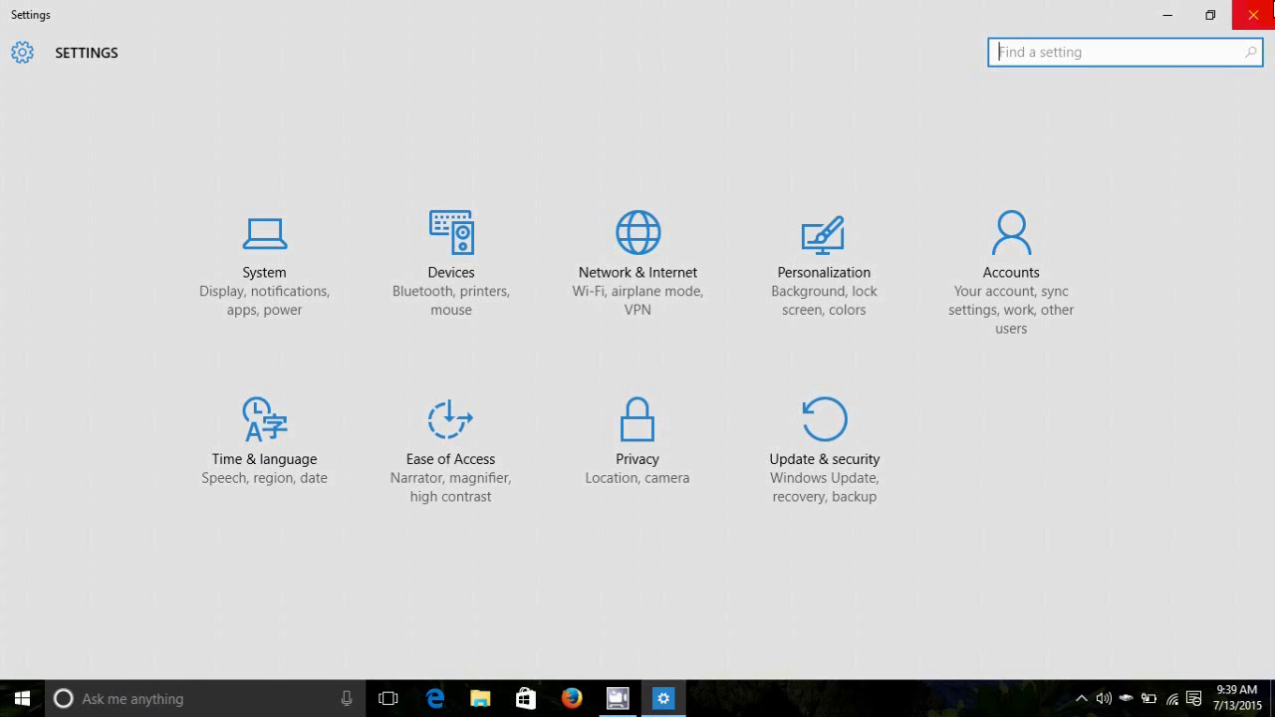
click(1260, 22)
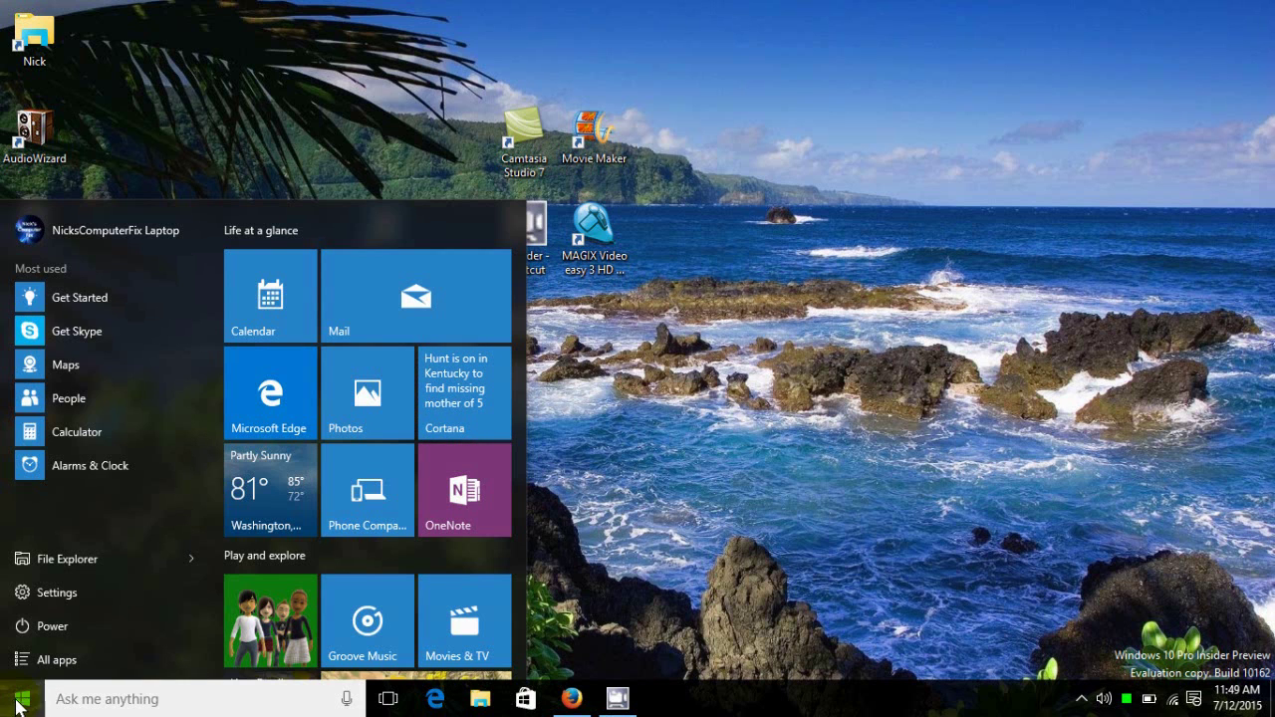
Launch Microsoft Edge from its Start tile.
click(269, 398)
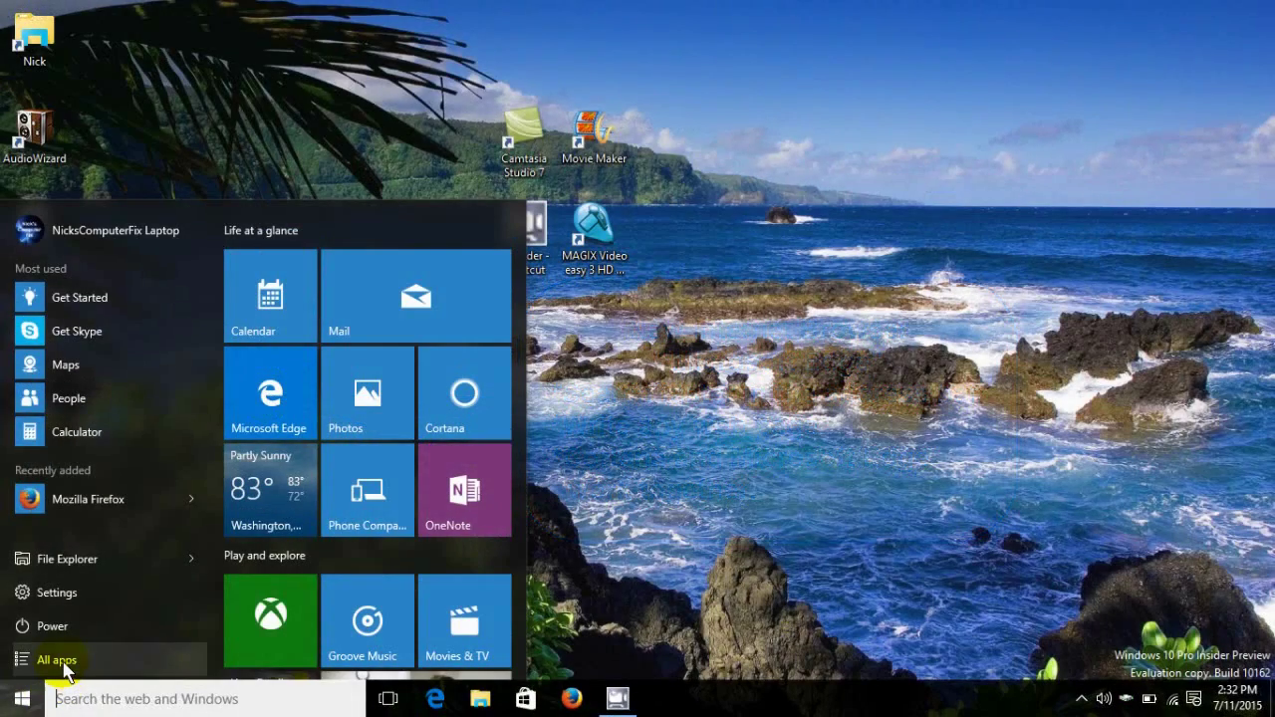
Create a Calculator shortcut on the desktop from the list of all apps, and test it by opening and closing Calculator.
click(62, 661)
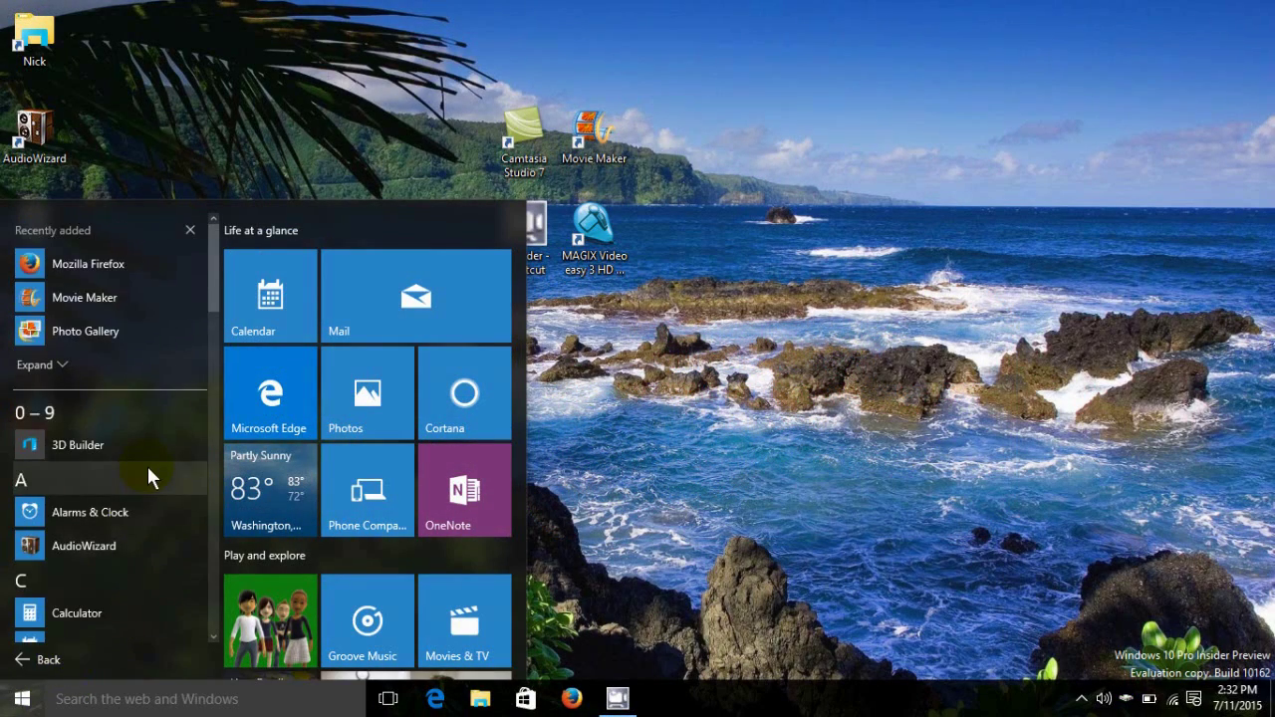
scroll(148, 472, down, 3)
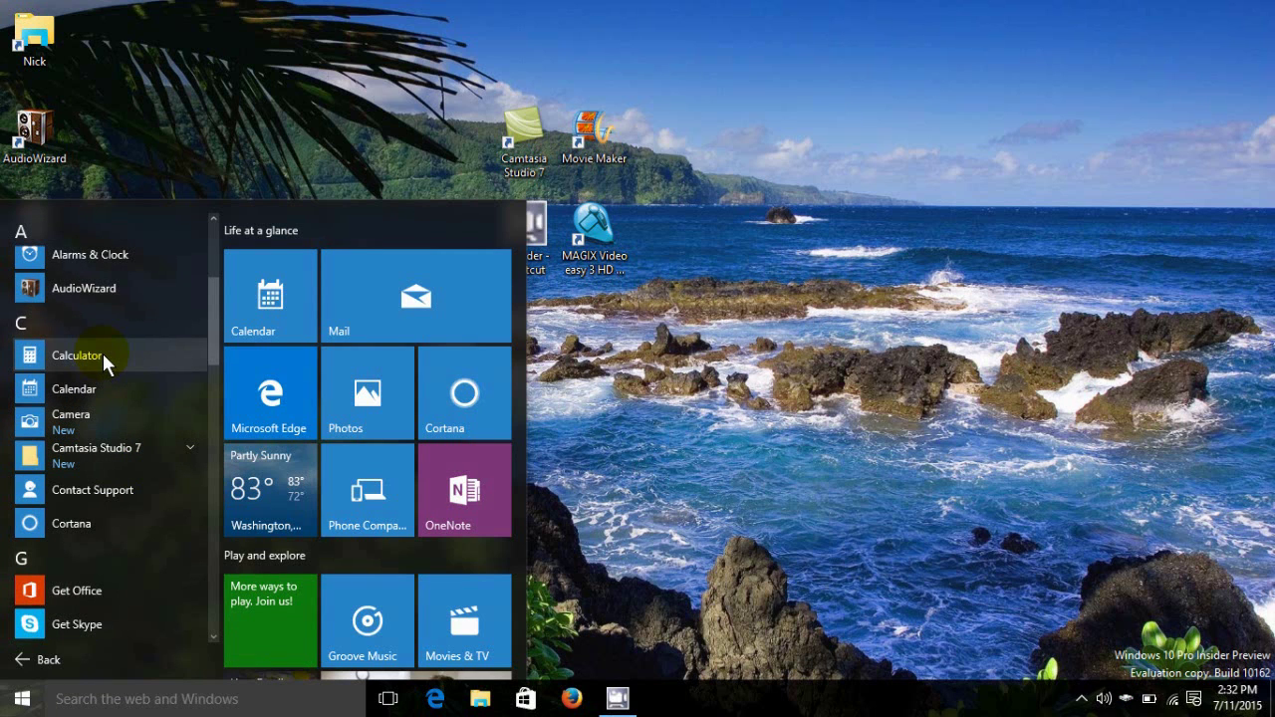
drag(102, 351, 376, 266)
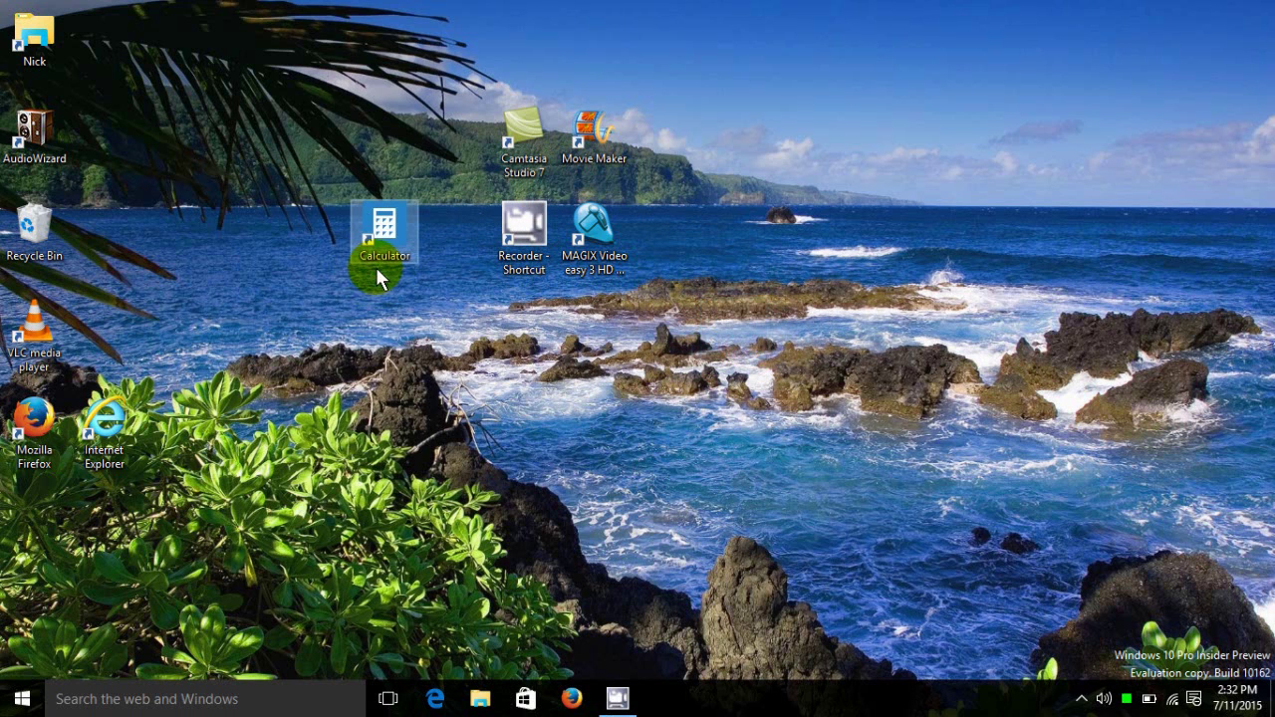
click(374, 234)
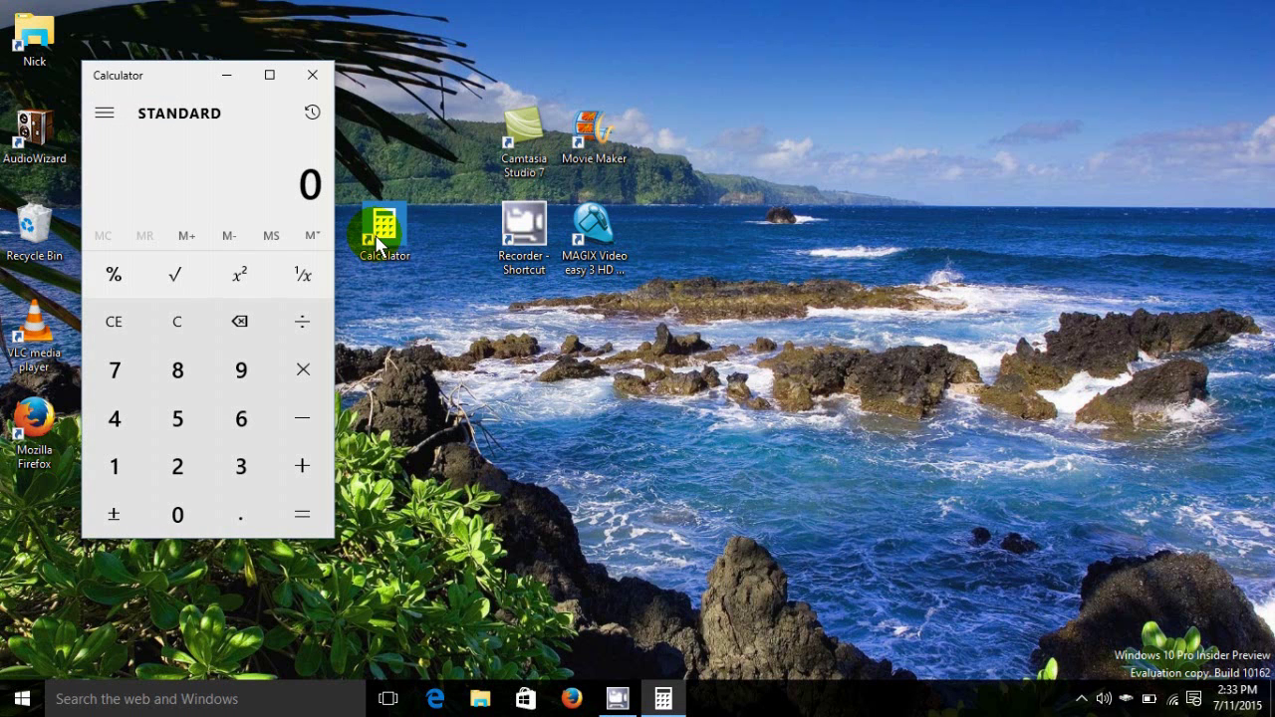
click(317, 78)
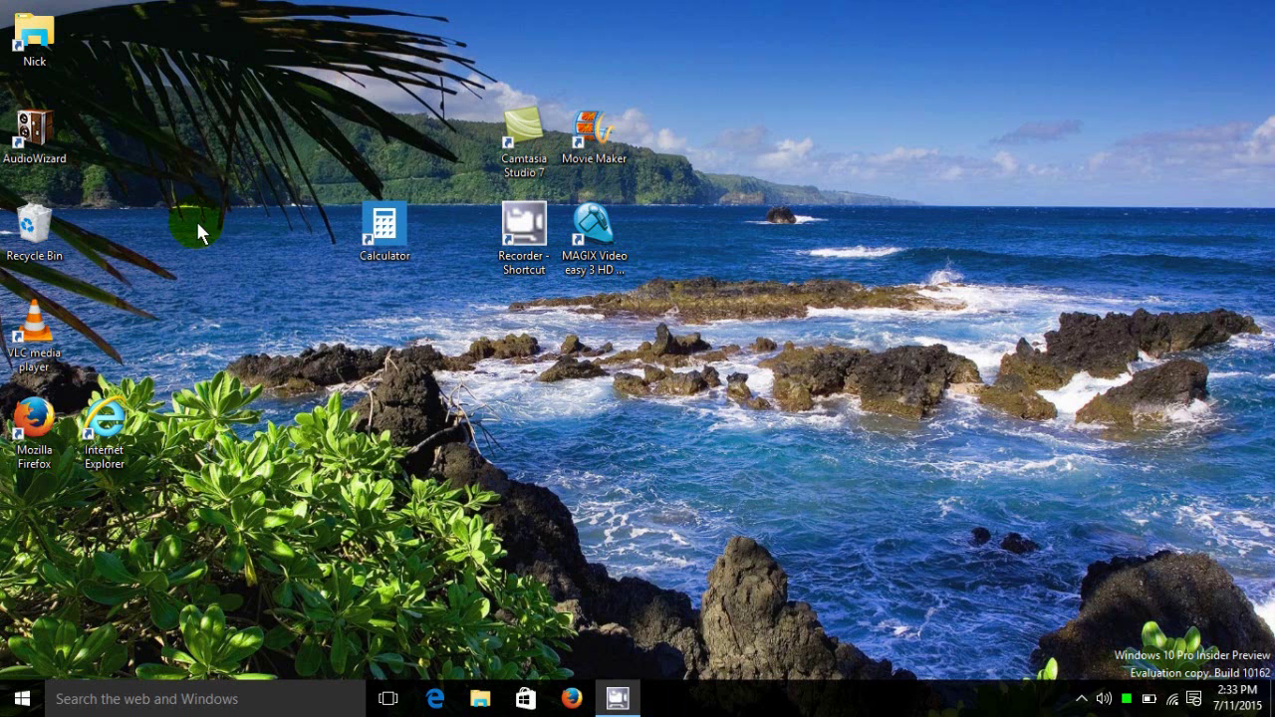
Pin Calculator to the taskbar from the list of all apps, and unpin it again.
click(22, 699)
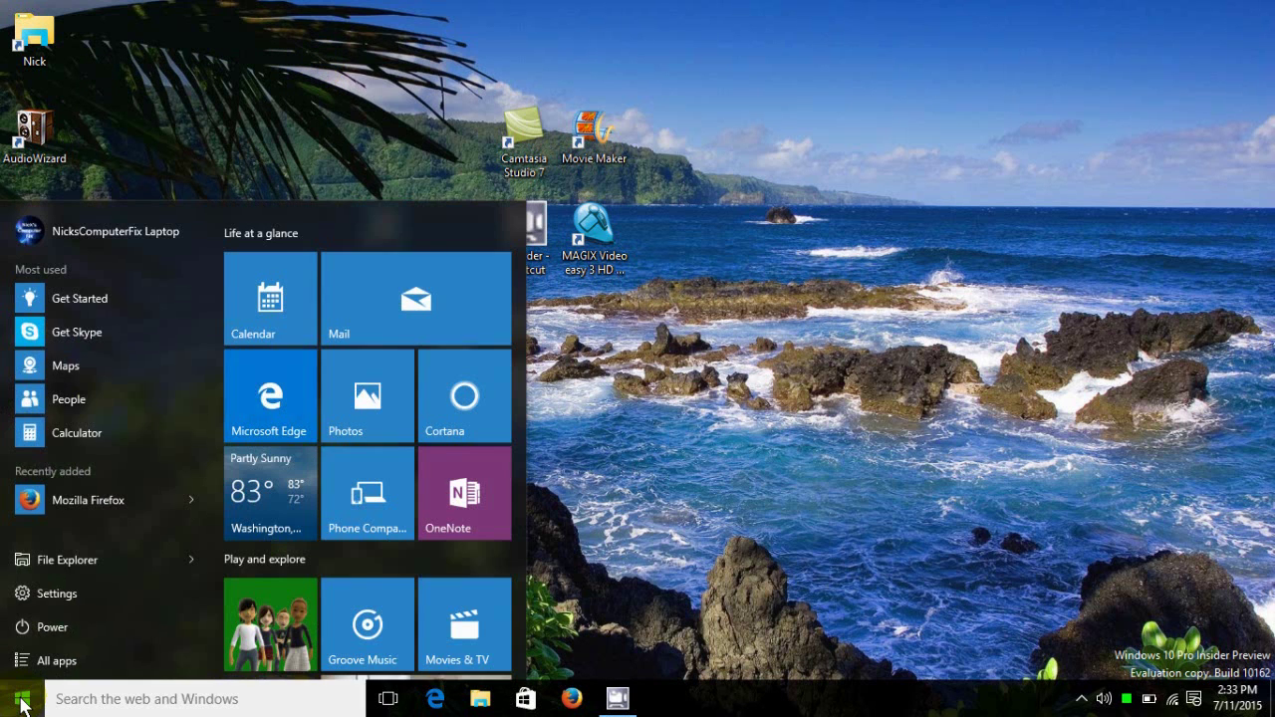
click(55, 662)
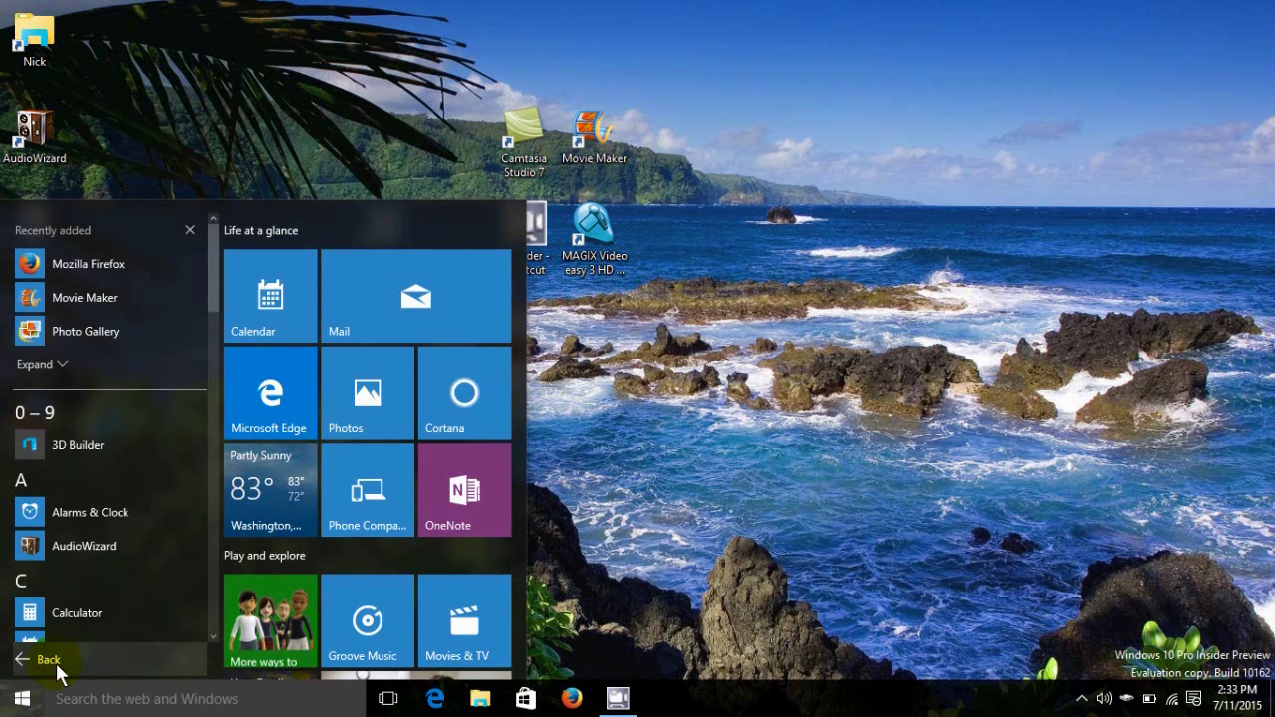
scroll(112, 594, down, 3)
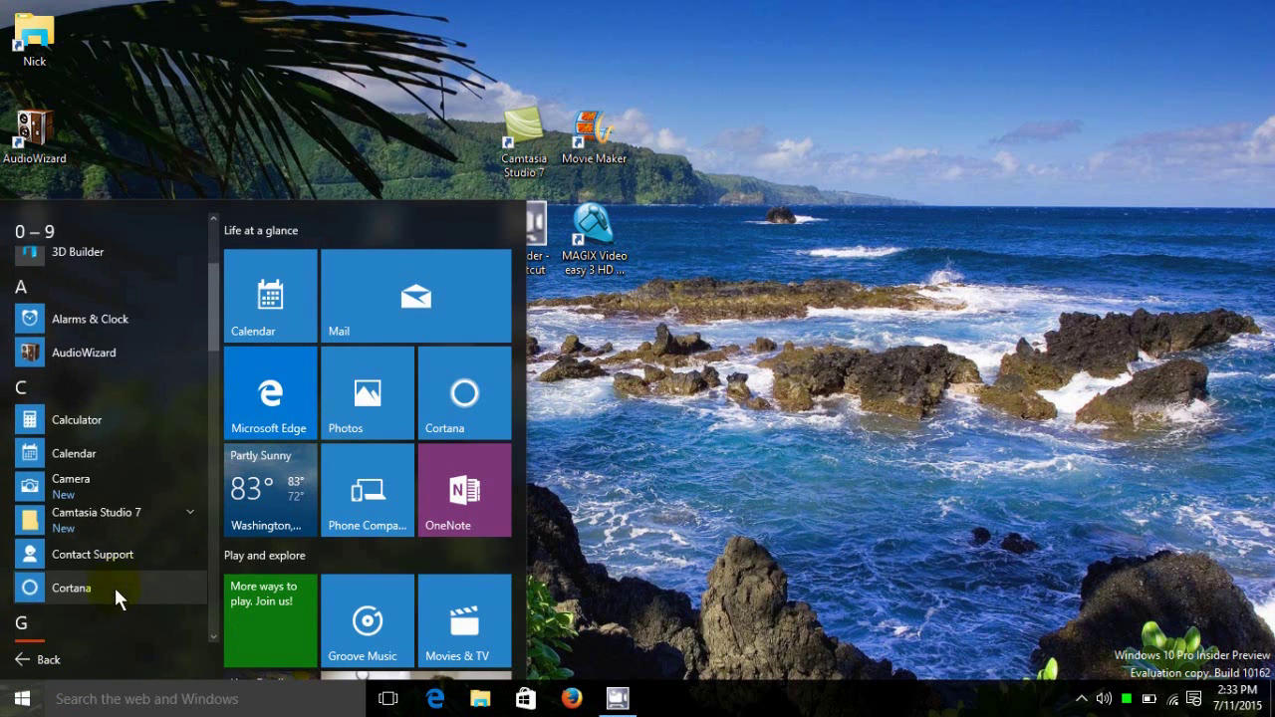
right_click(98, 415)
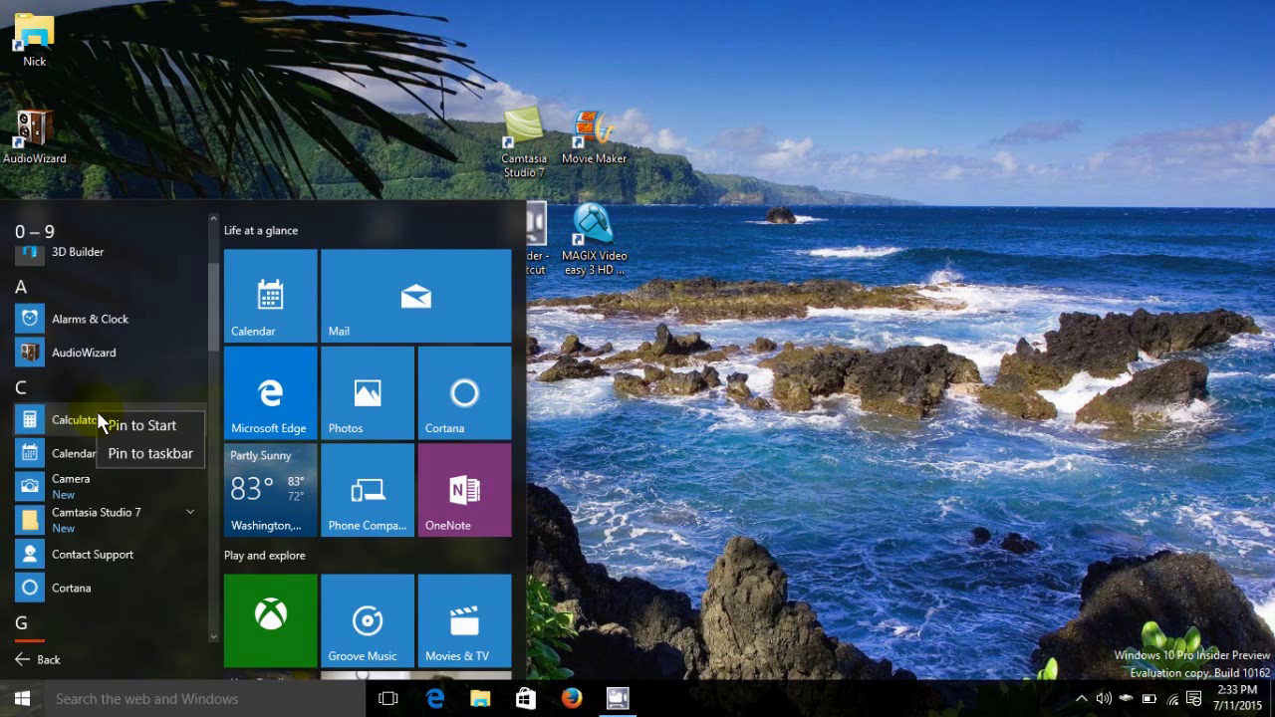
click(139, 456)
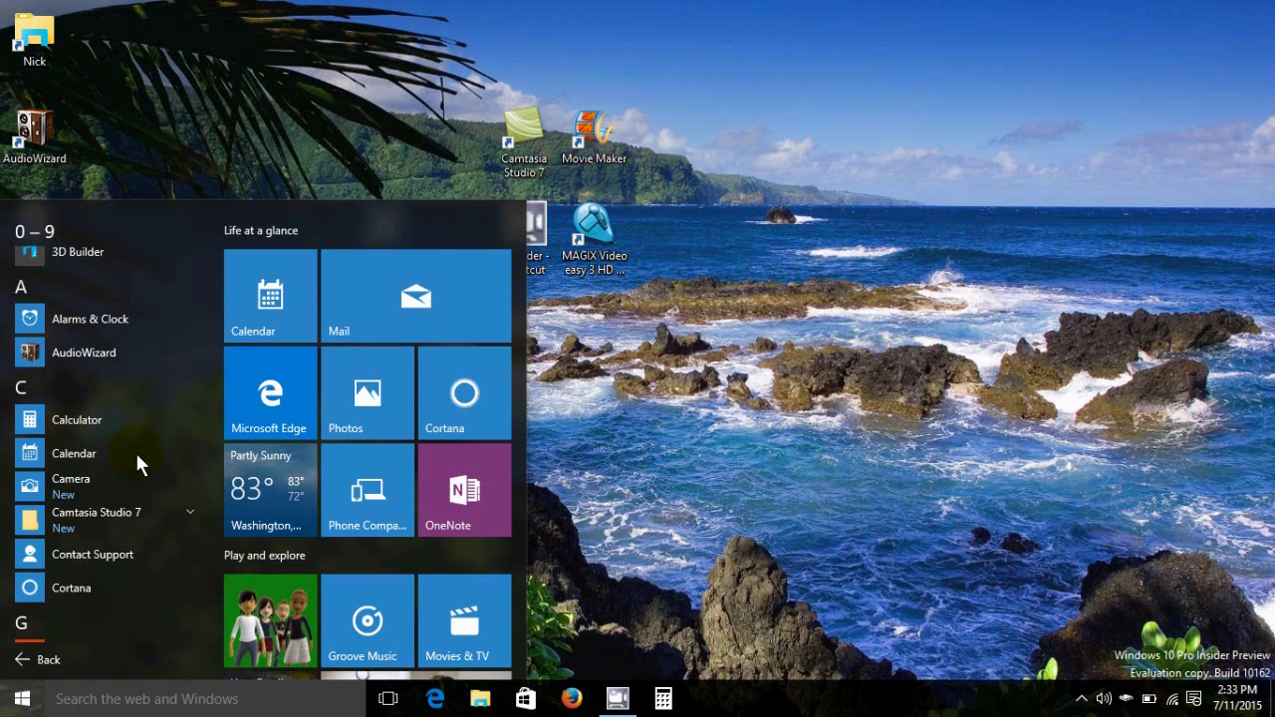
right_click(666, 704)
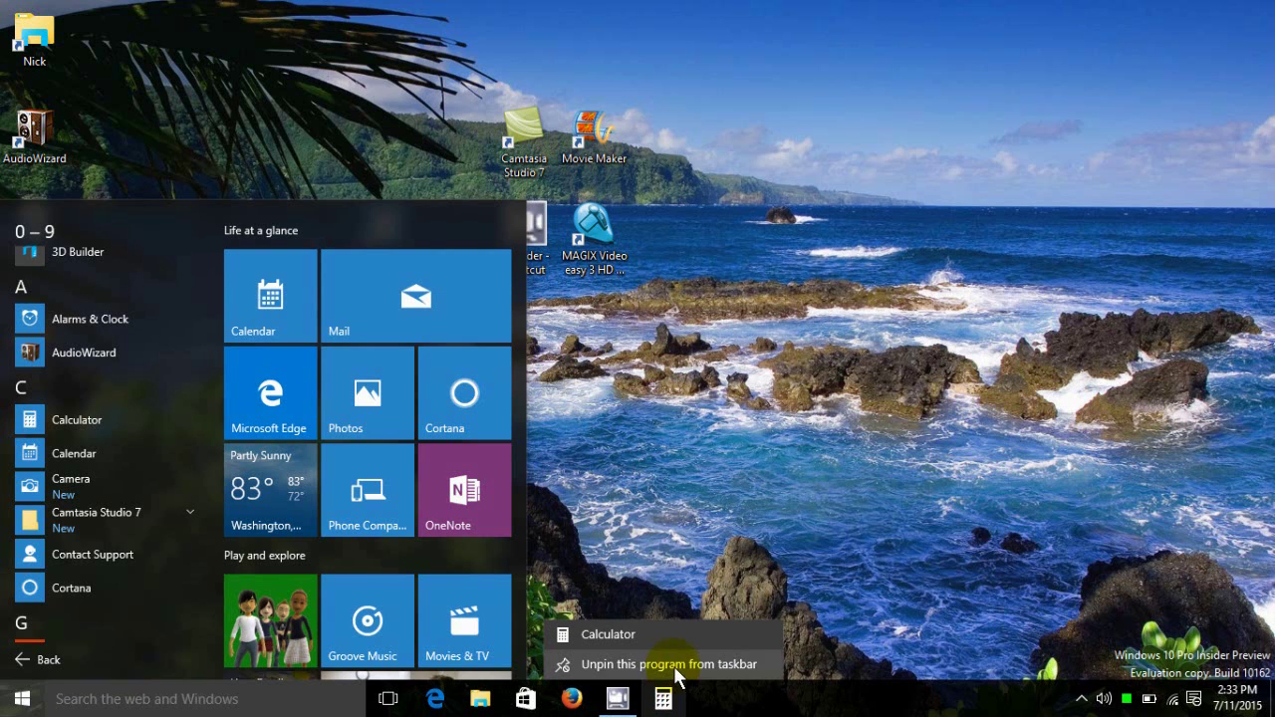
click(676, 665)
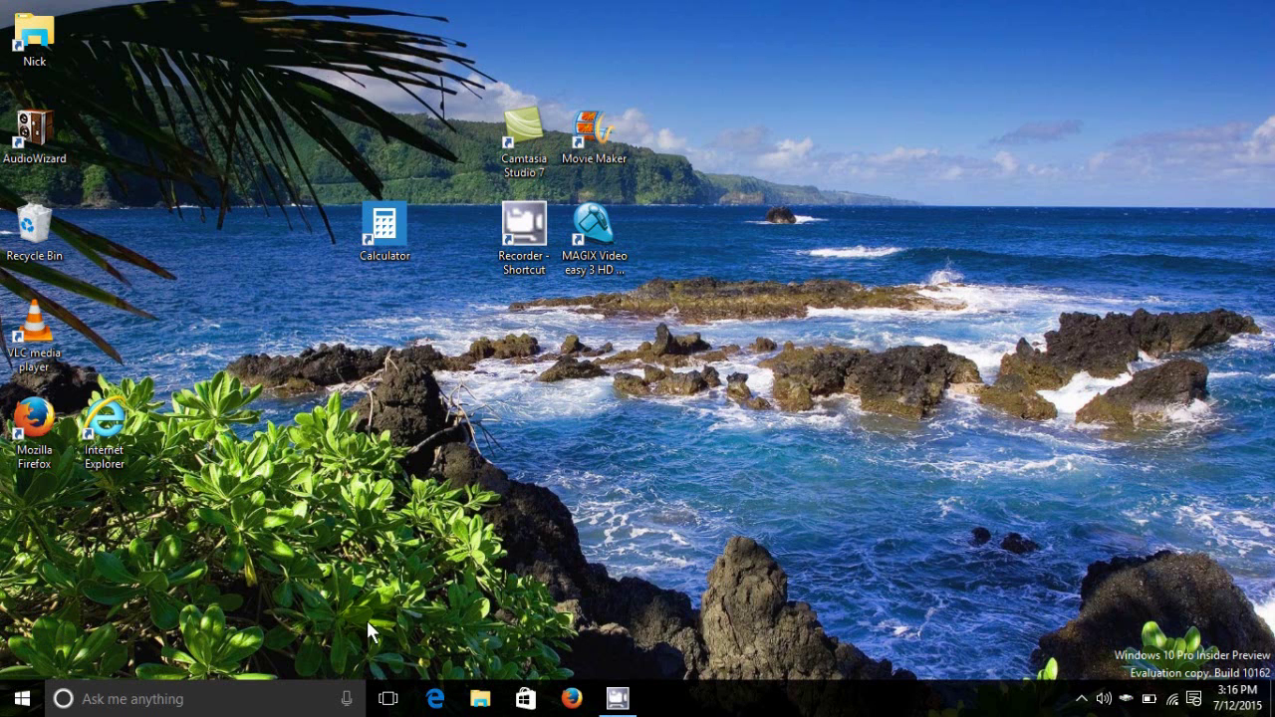
Add two new virtual desktops in Task View and switch back to Desktop 1.
click(388, 700)
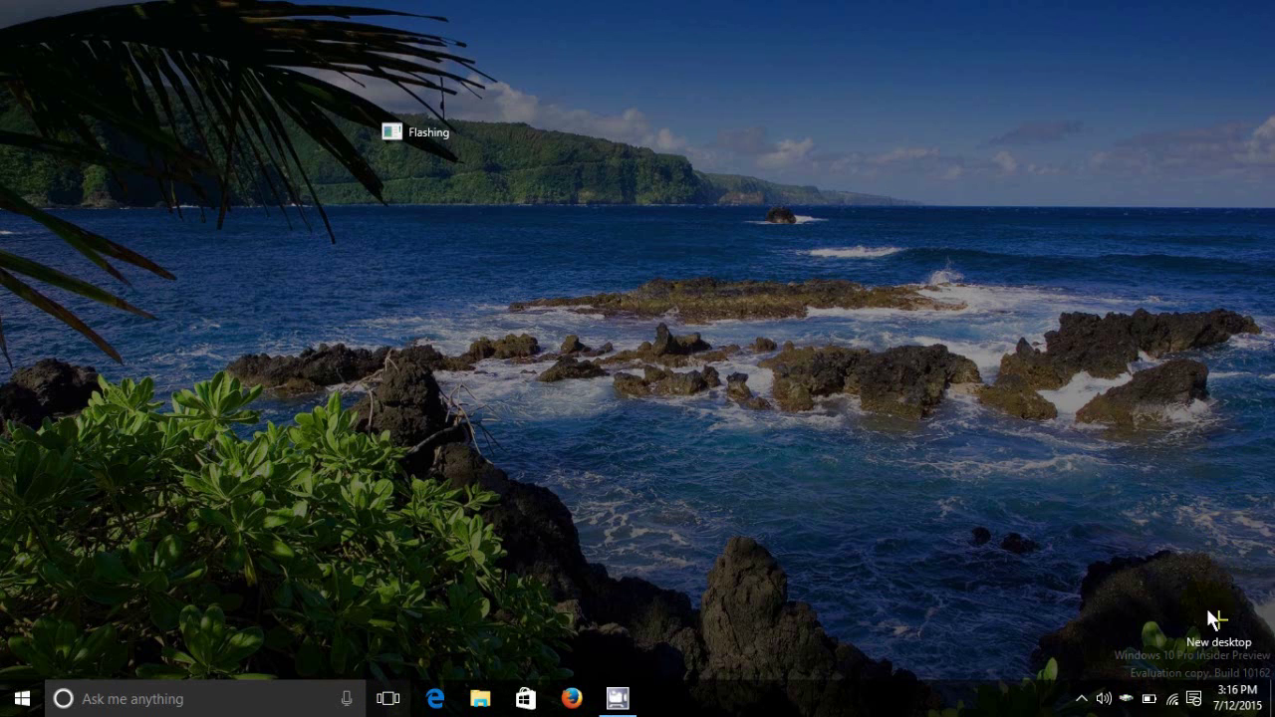
click(1215, 623)
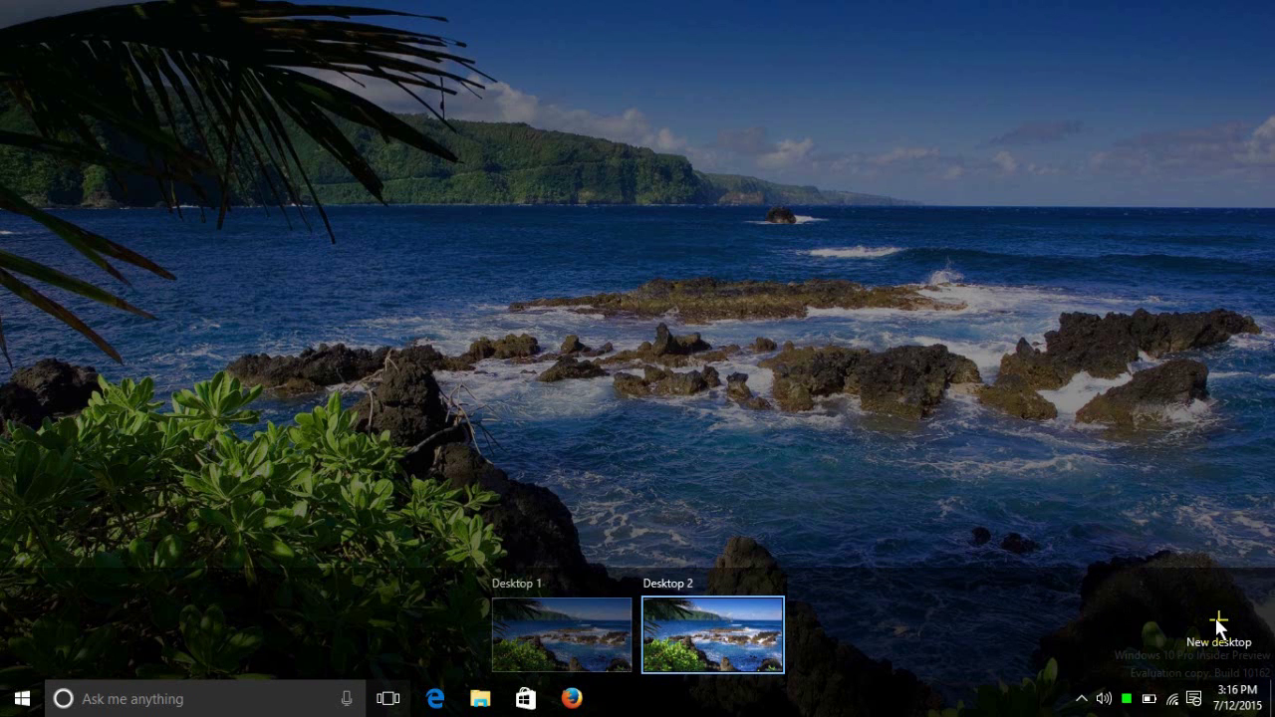
click(1215, 623)
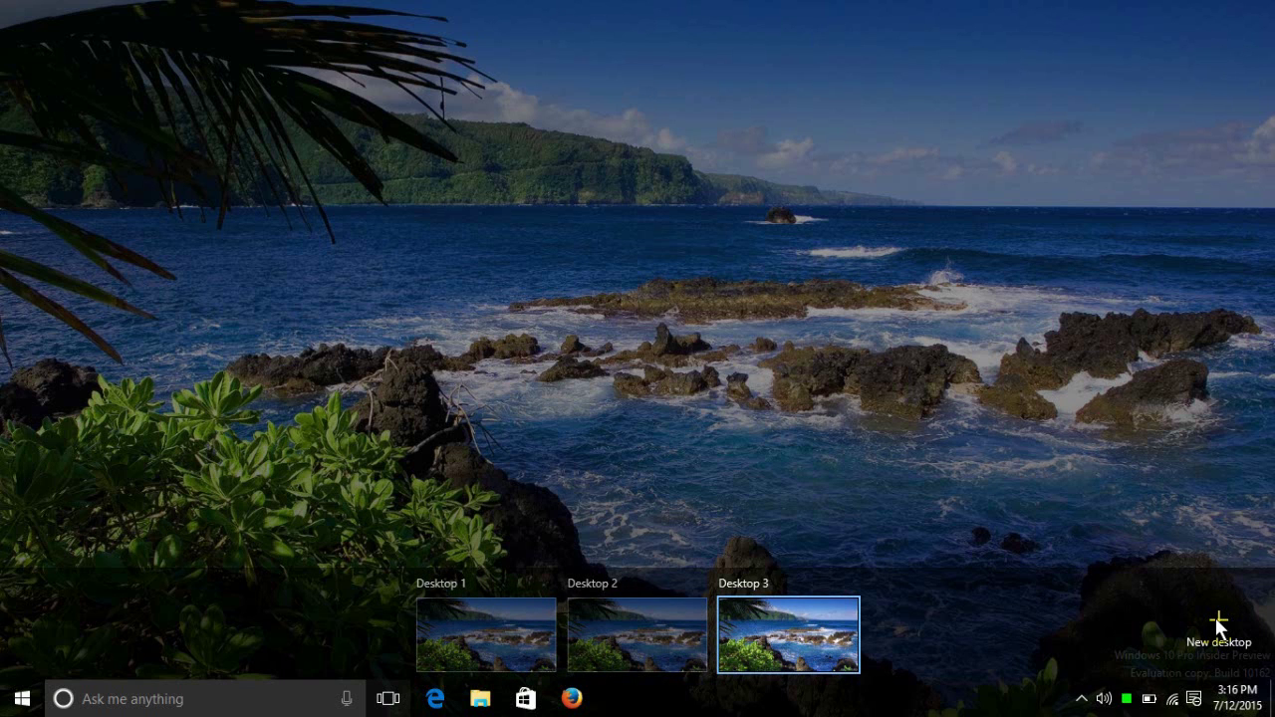
click(1080, 482)
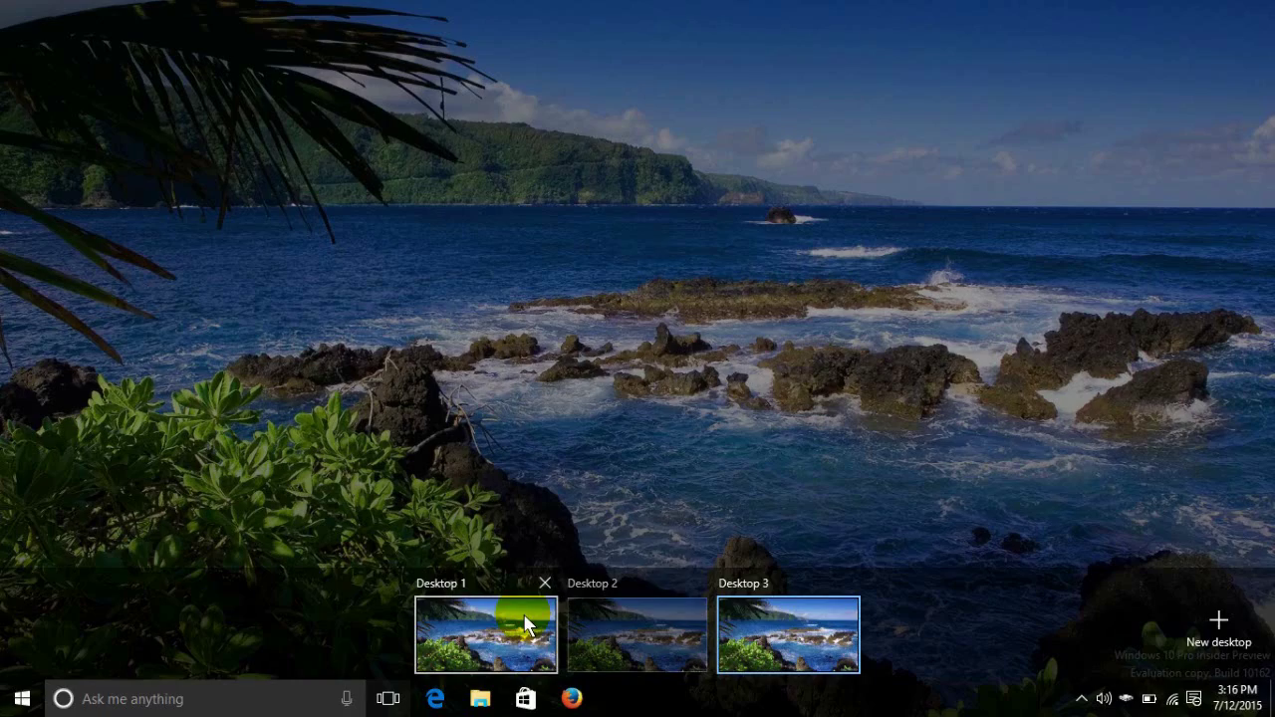
click(512, 639)
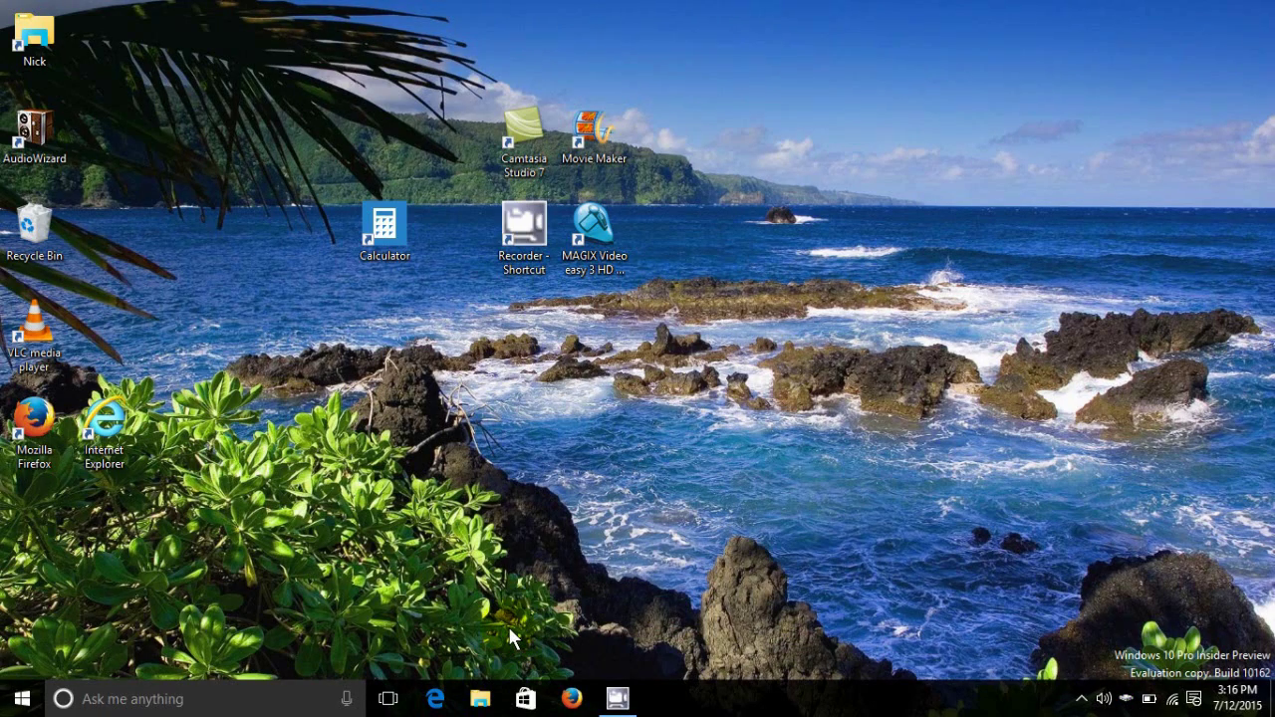
Switch to Desktop 2 in Task View, launch Calculator there from its desktop shortcut, and return to Desktop 1.
click(388, 700)
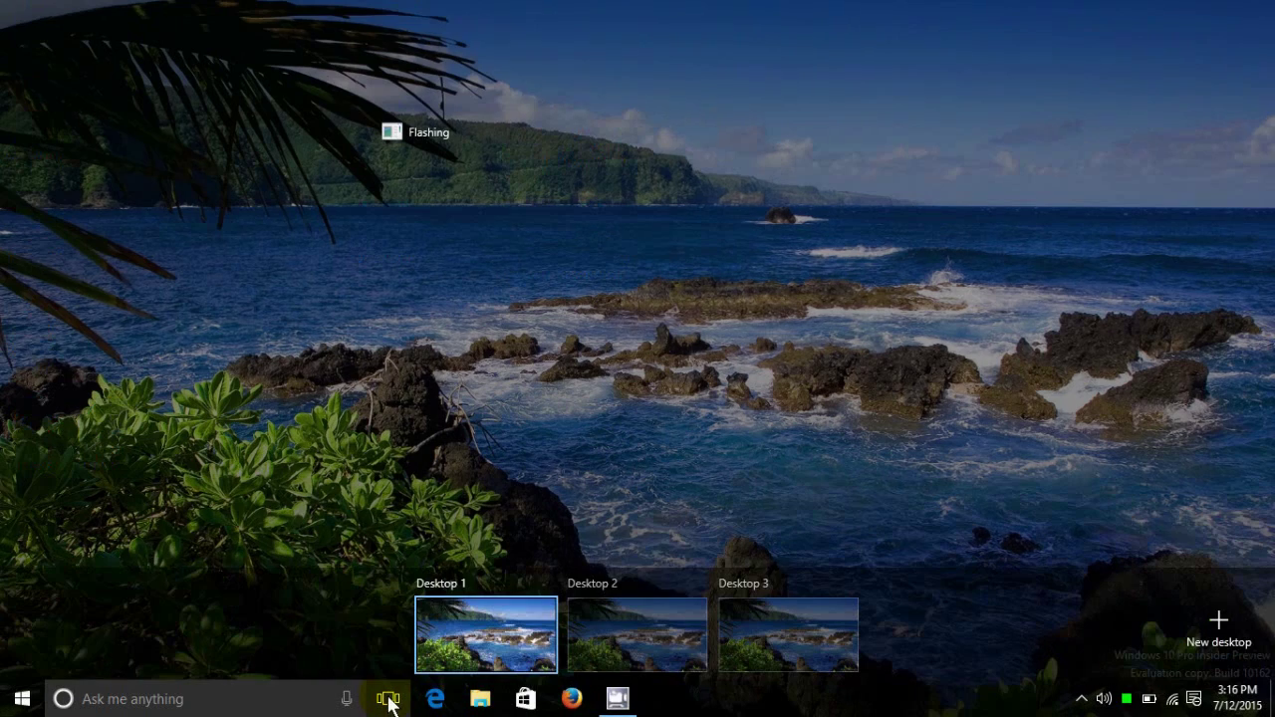
click(594, 623)
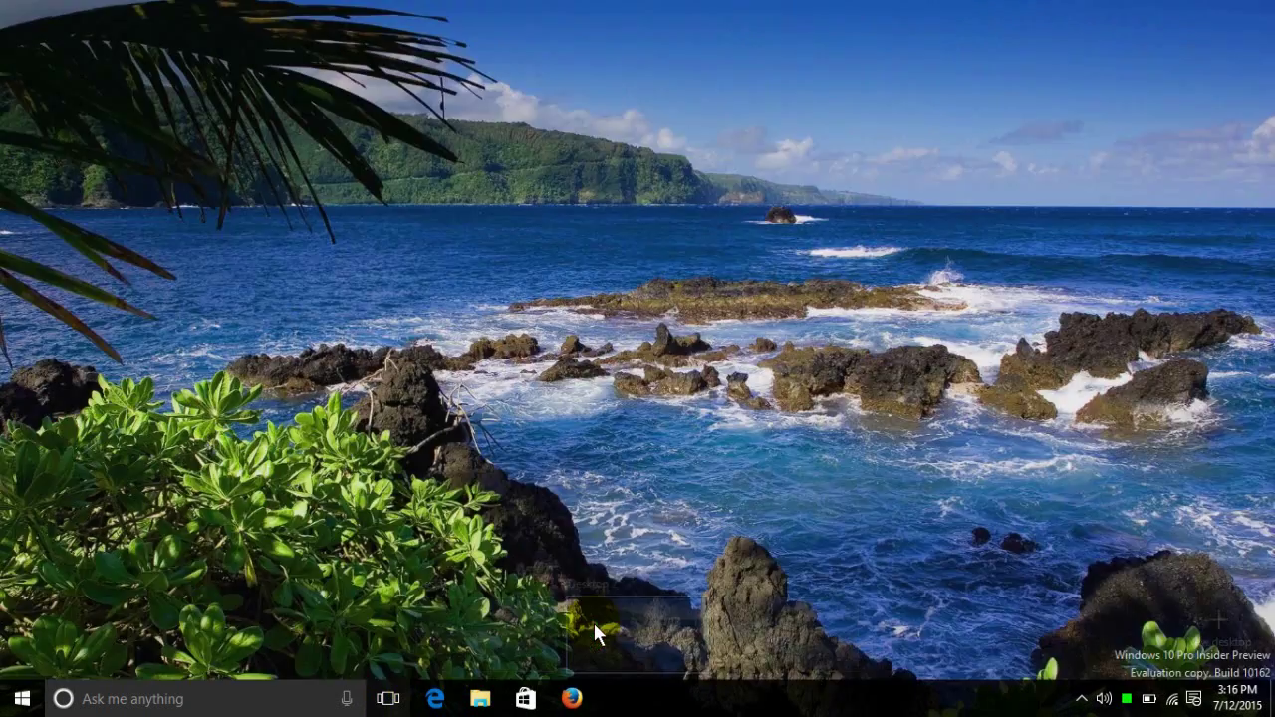
double_click(381, 239)
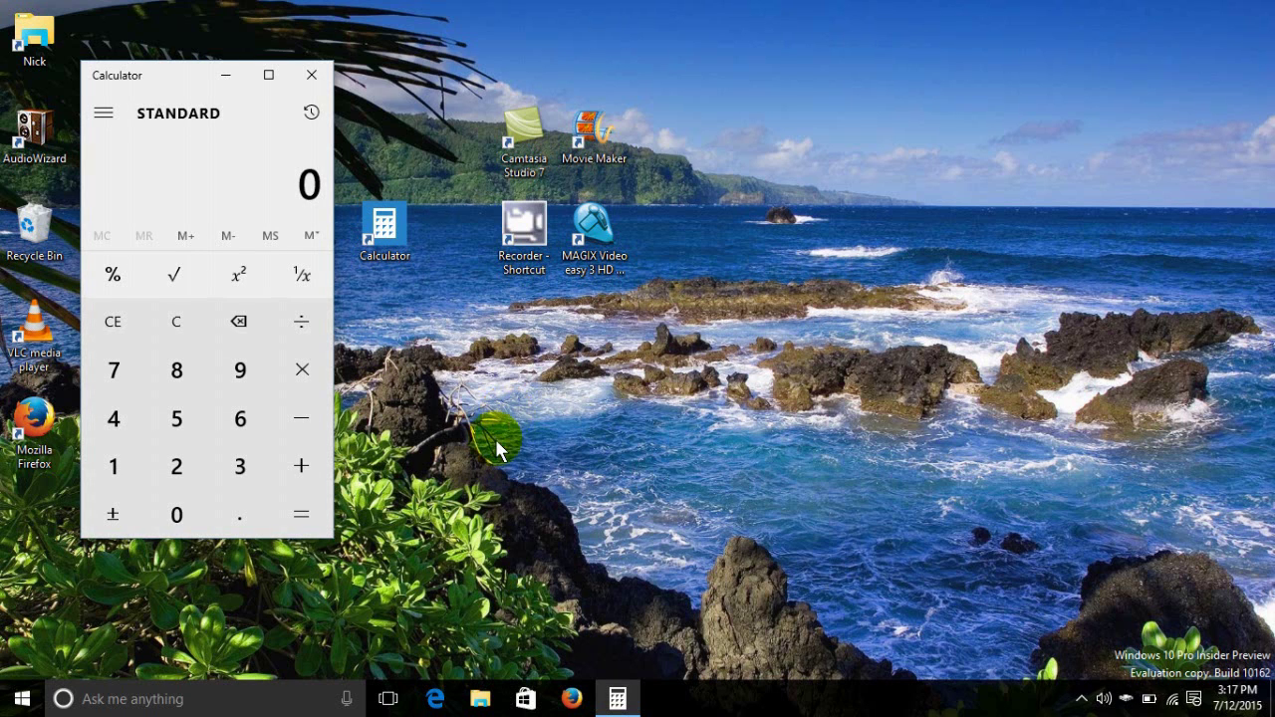
click(386, 700)
click(480, 627)
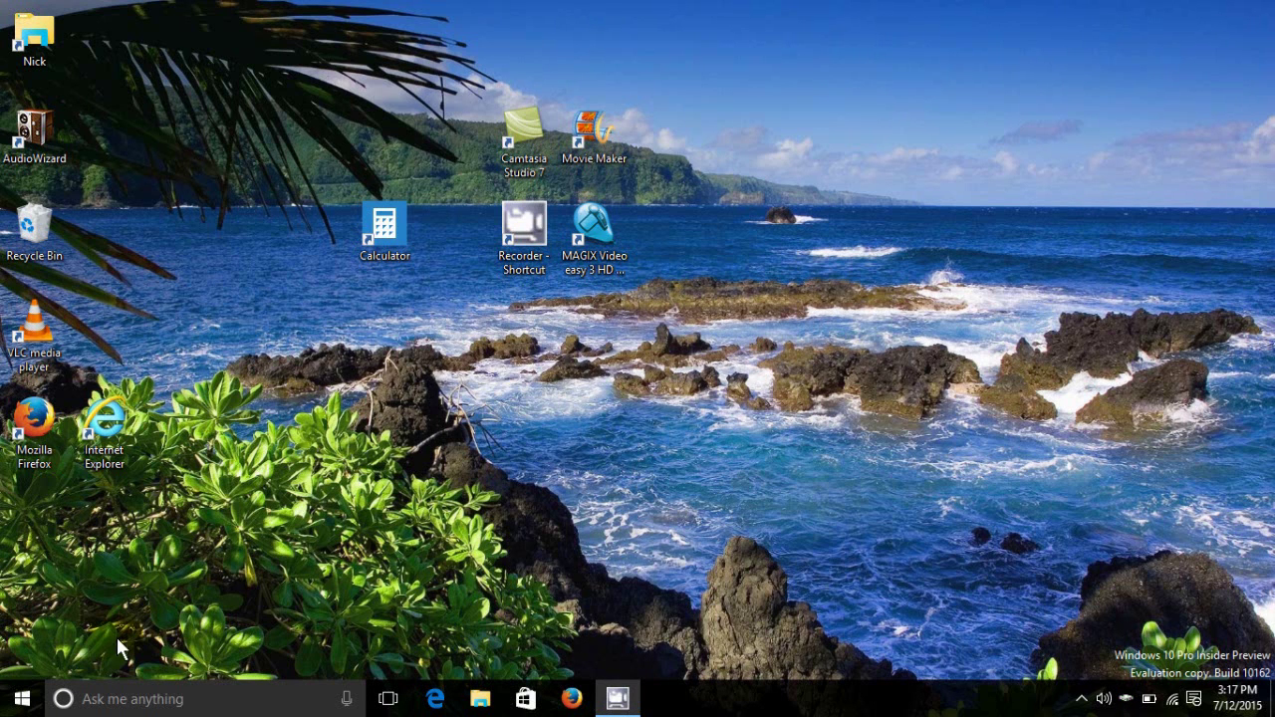
click(27, 704)
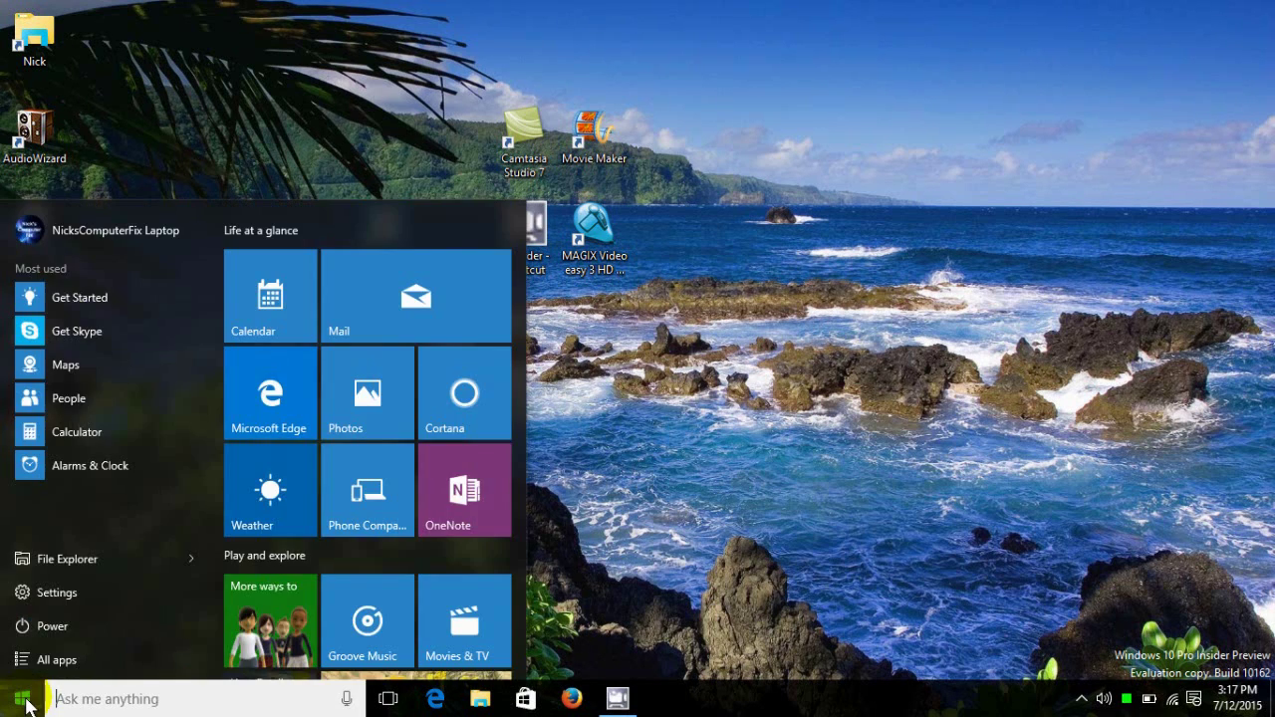
click(27, 704)
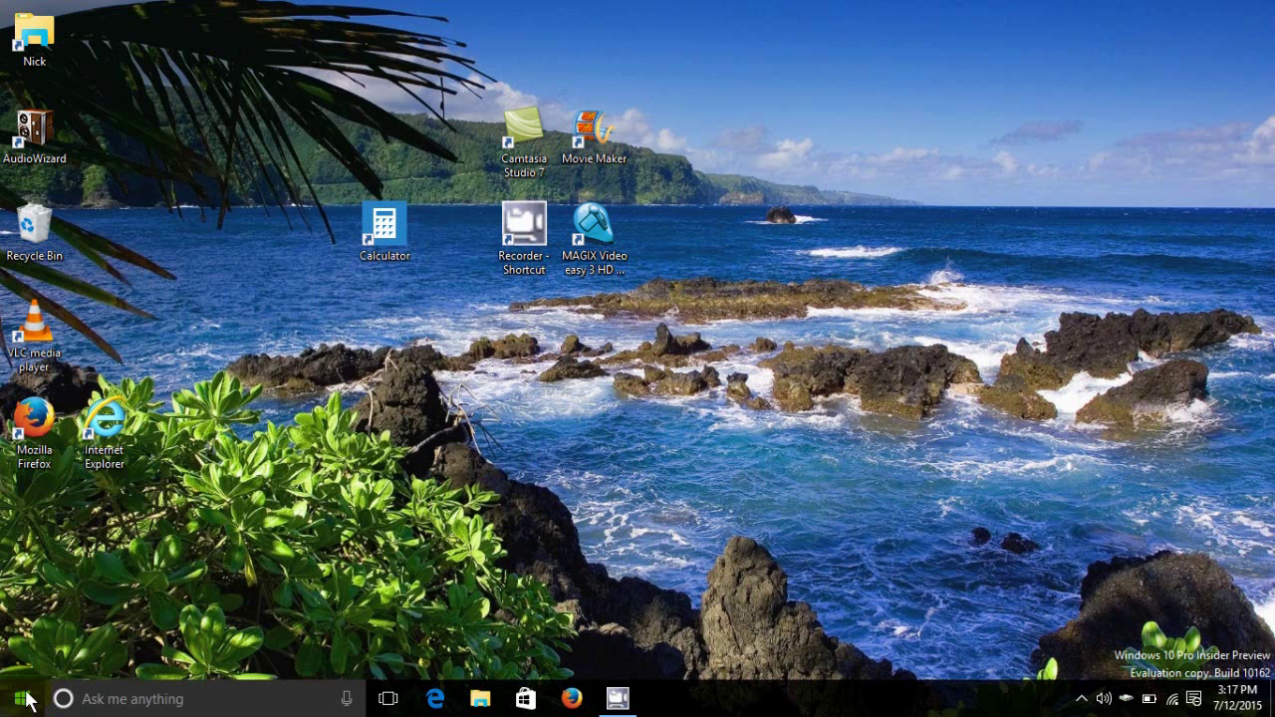
Remove Desktop 3 and Desktop 2 in Task View, and close the Calculator window on the remaining desktop.
click(388, 701)
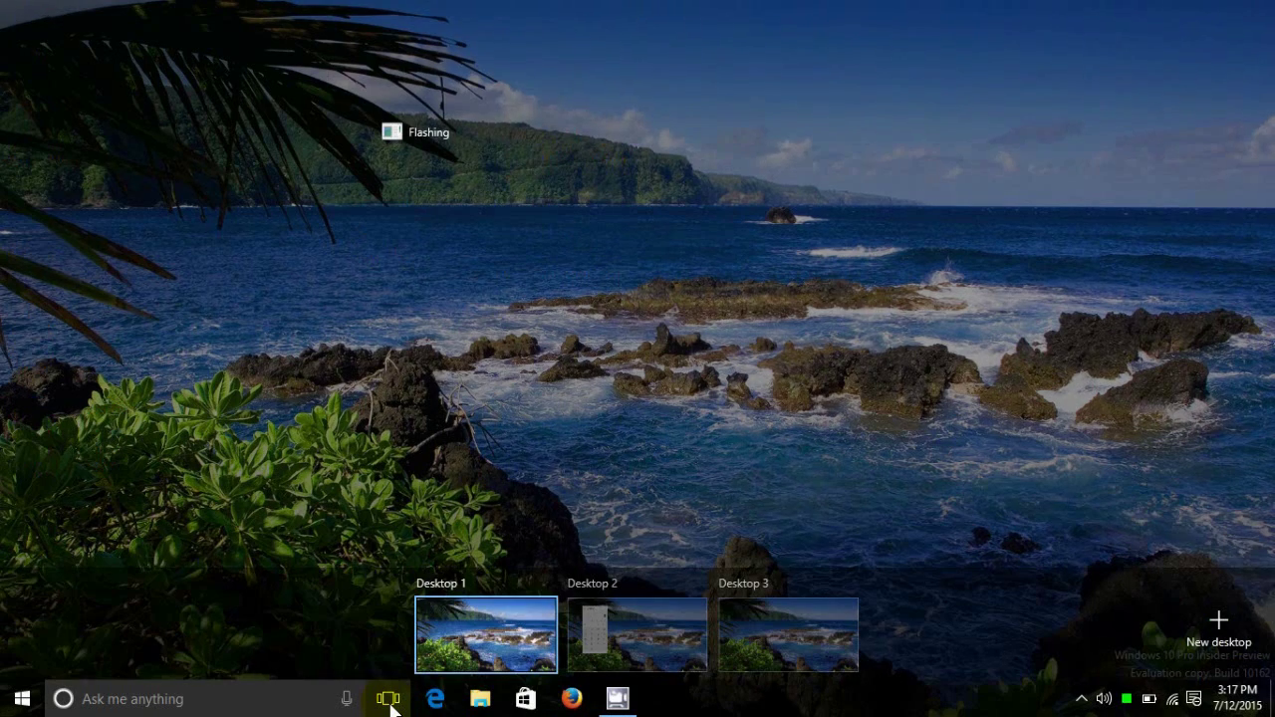
mouse_move(811, 606)
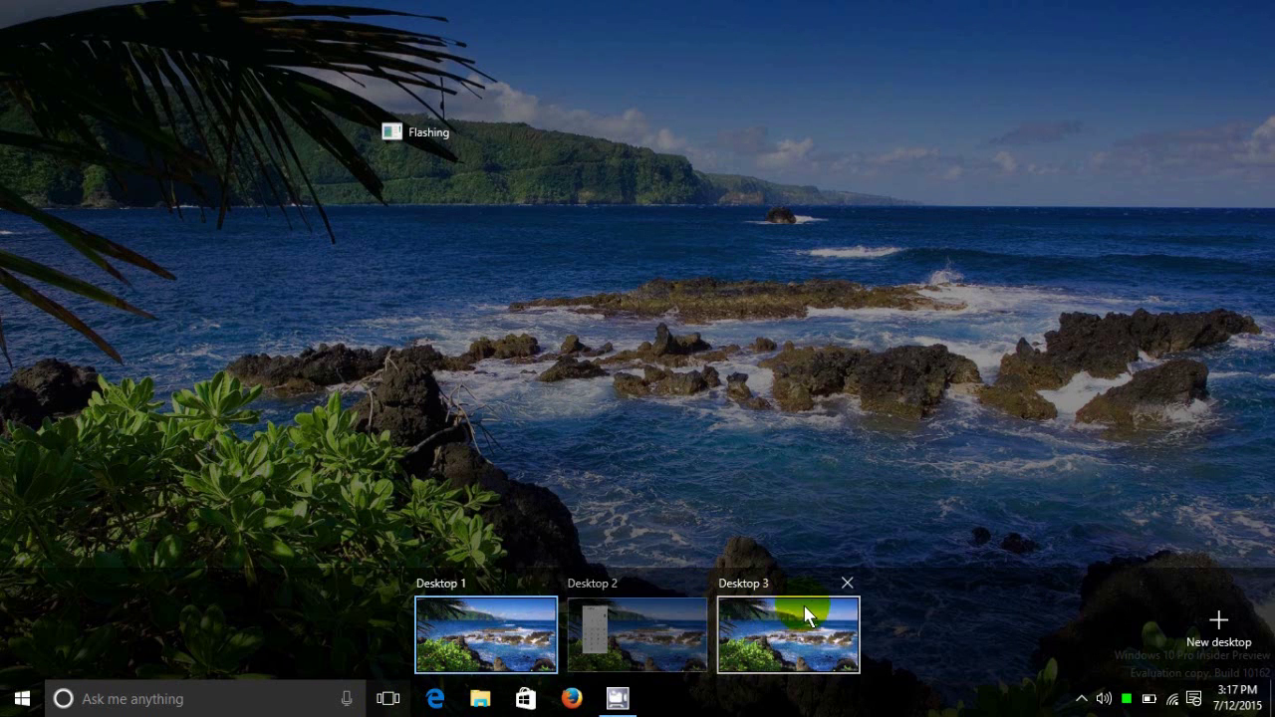
click(848, 582)
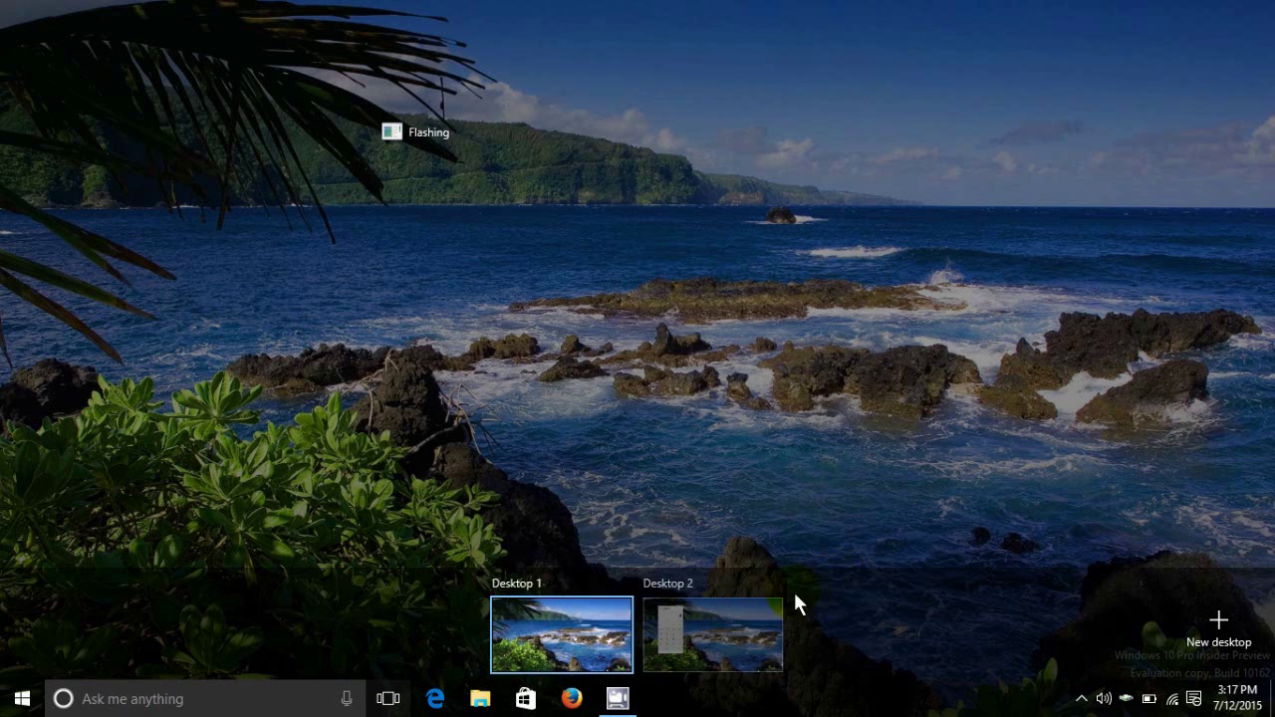
click(771, 583)
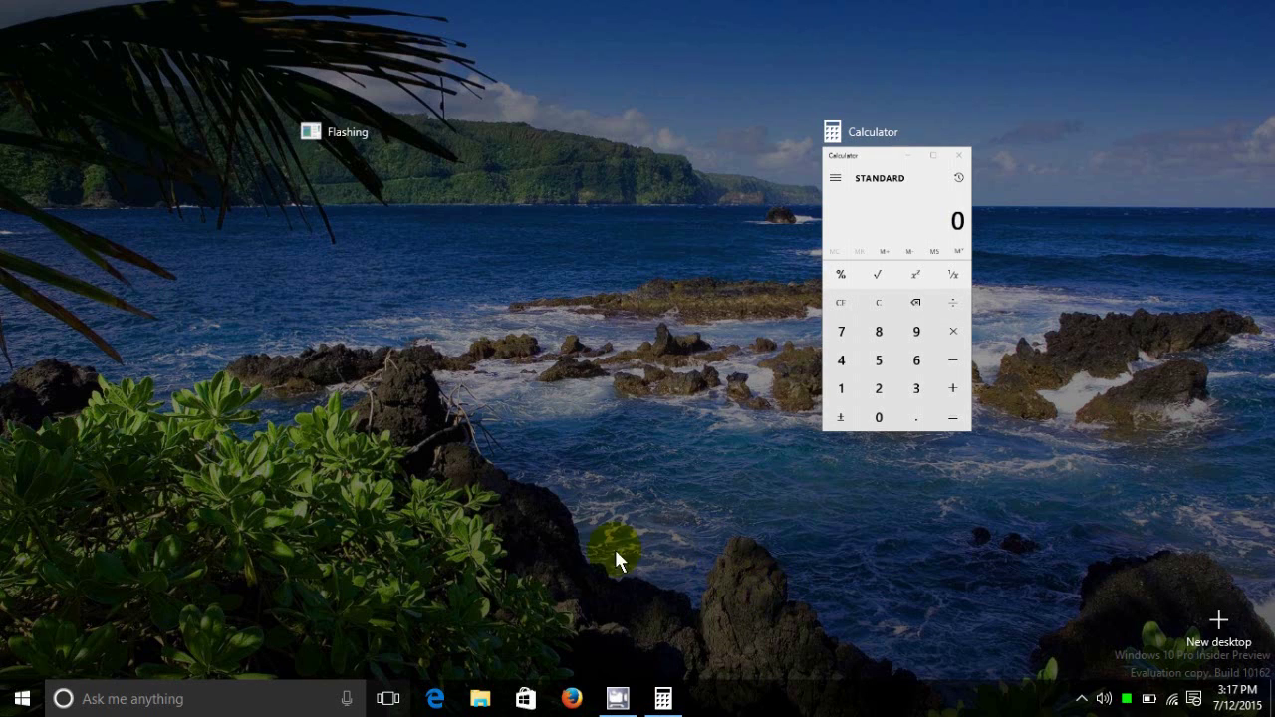
click(389, 700)
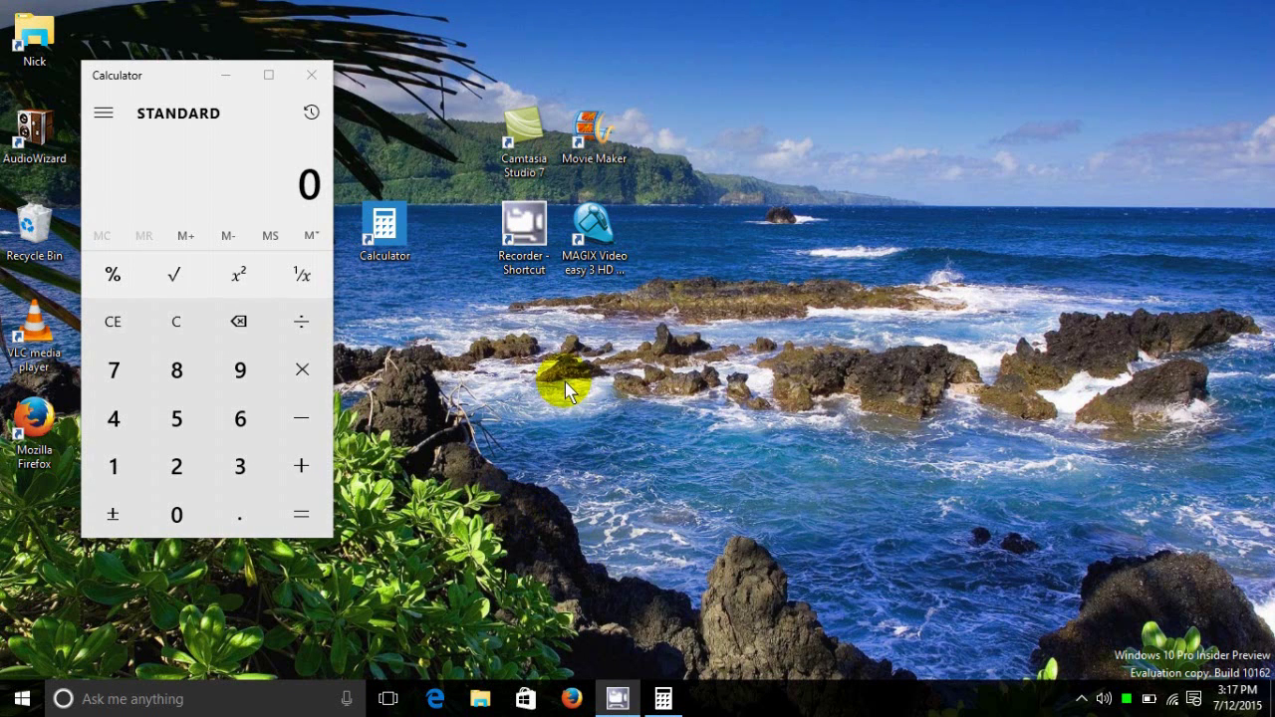
click(311, 72)
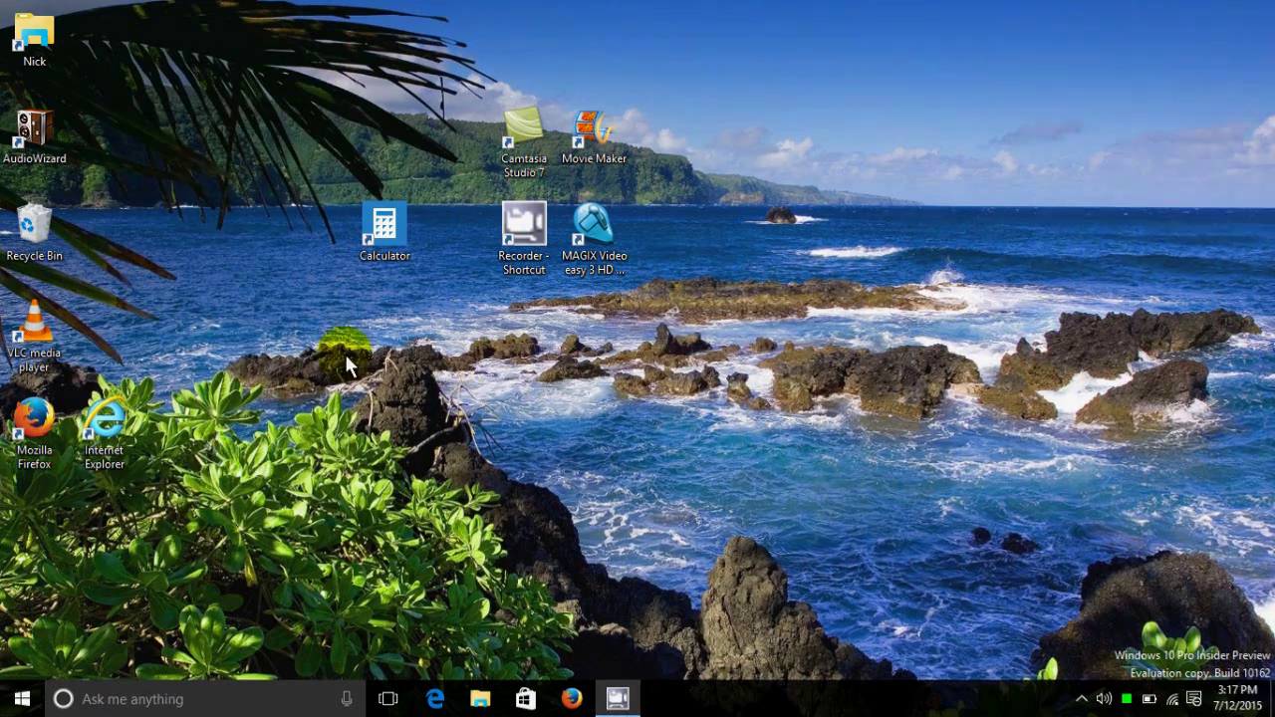